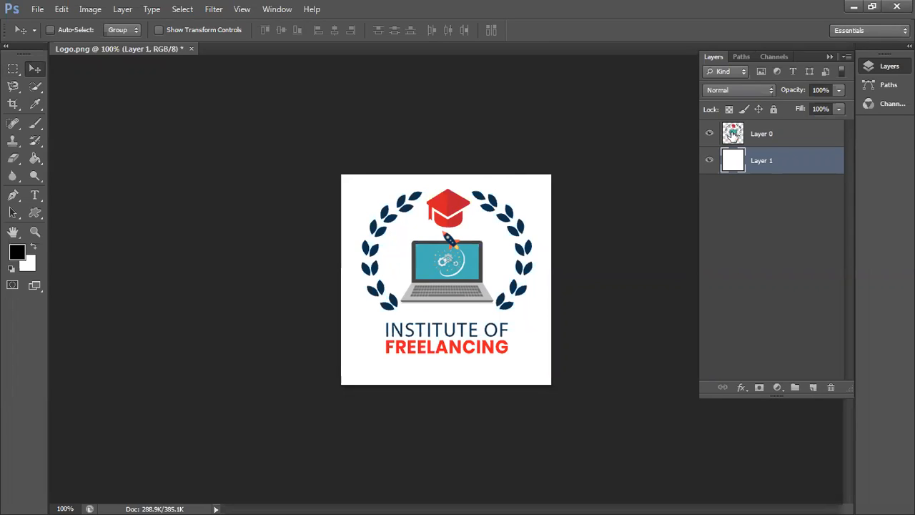
left_click(770, 136)
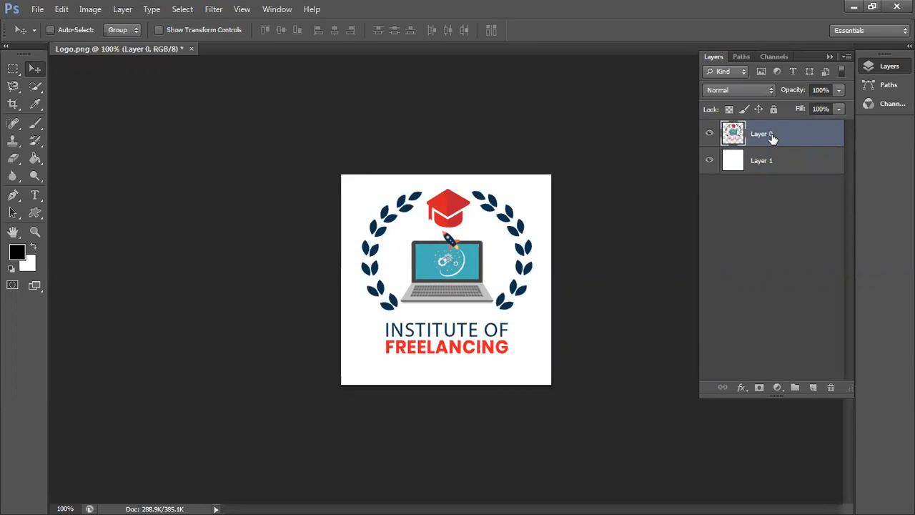
right_click(772, 135)
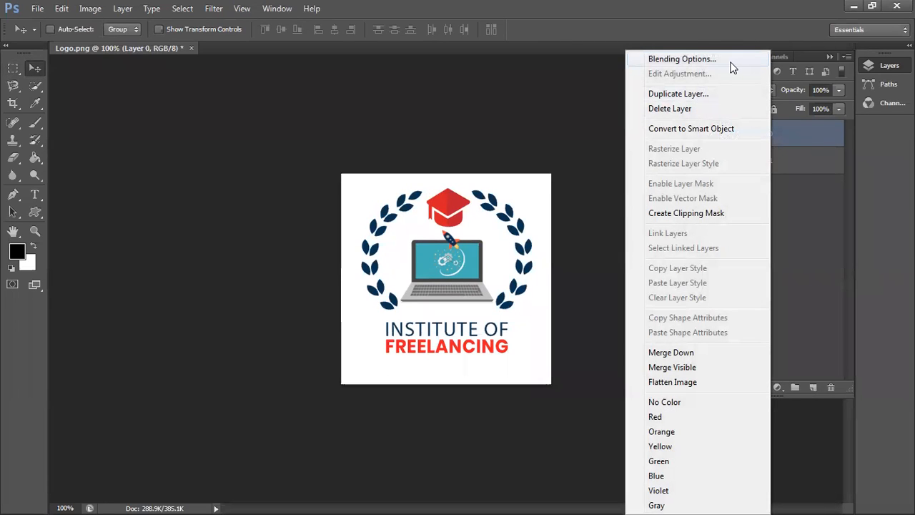
left_click(795, 146)
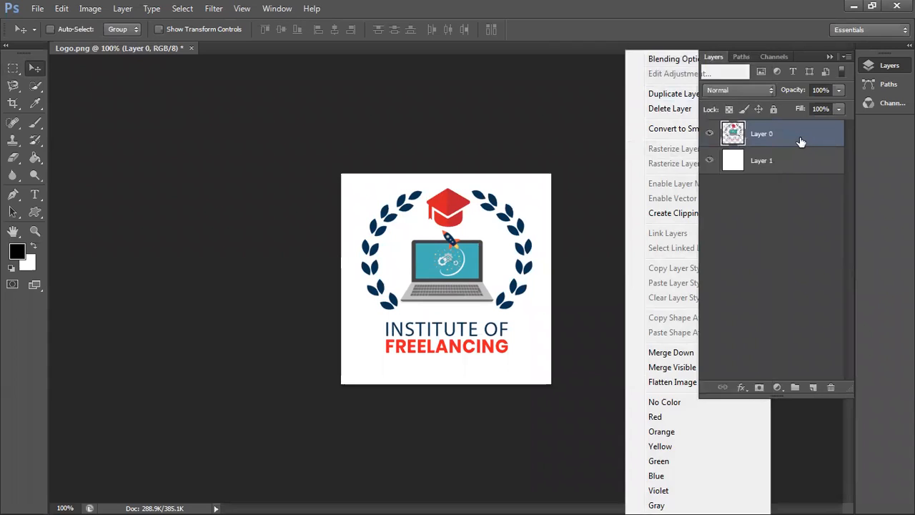
left_click(746, 93)
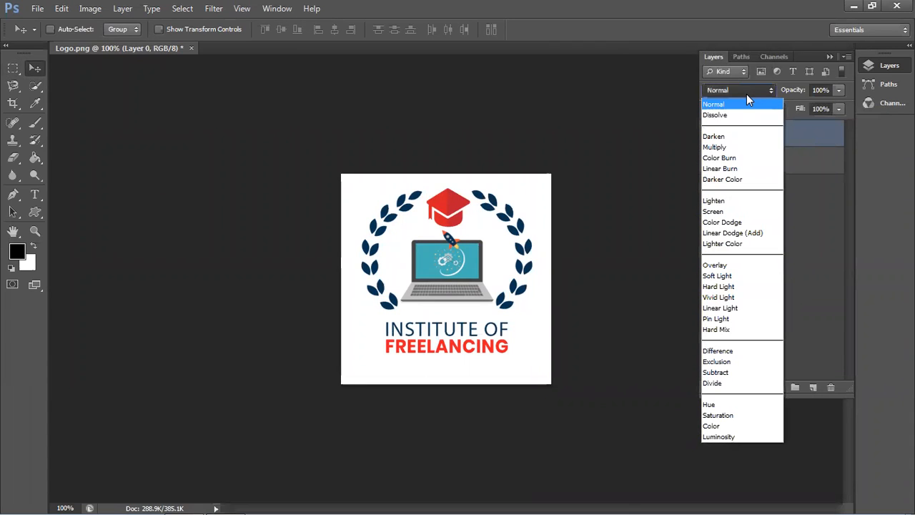
left_click(746, 93)
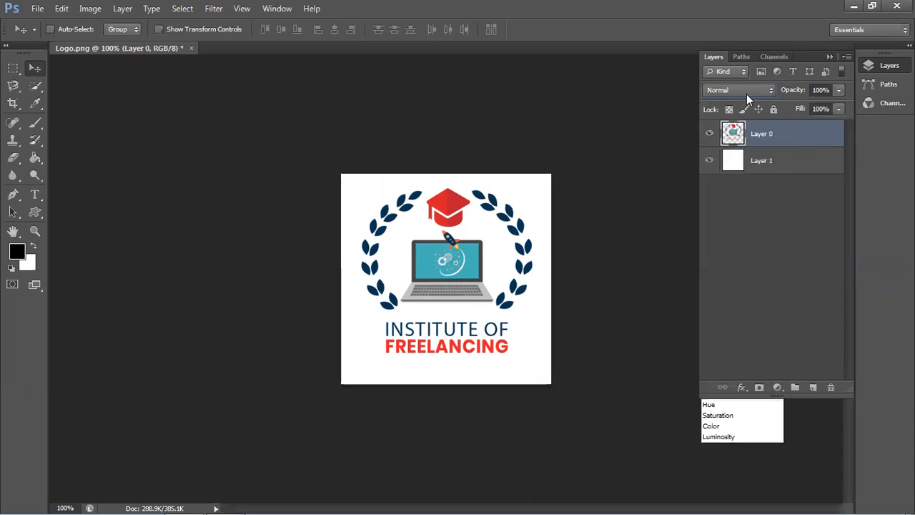
left_click(754, 217)
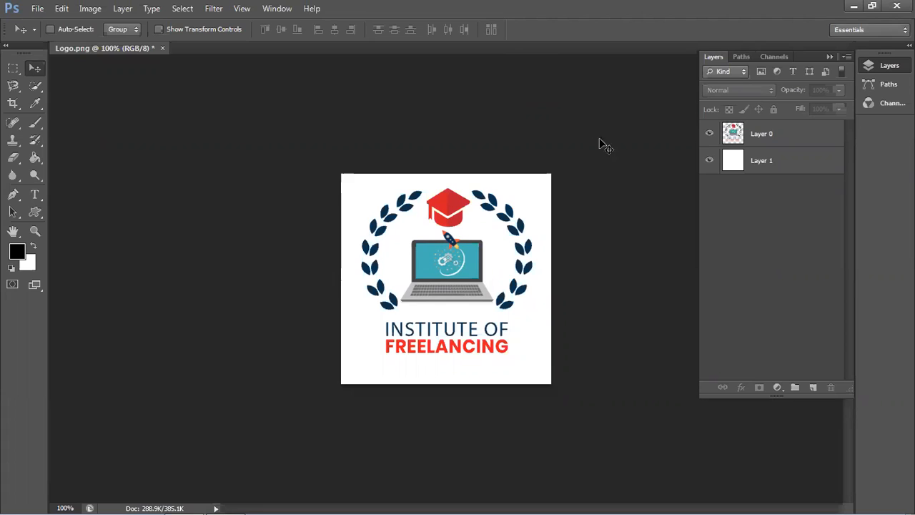
- Hide Layer 0 and fill Layer 1 with pure red (ff0000)
left_click(710, 137)
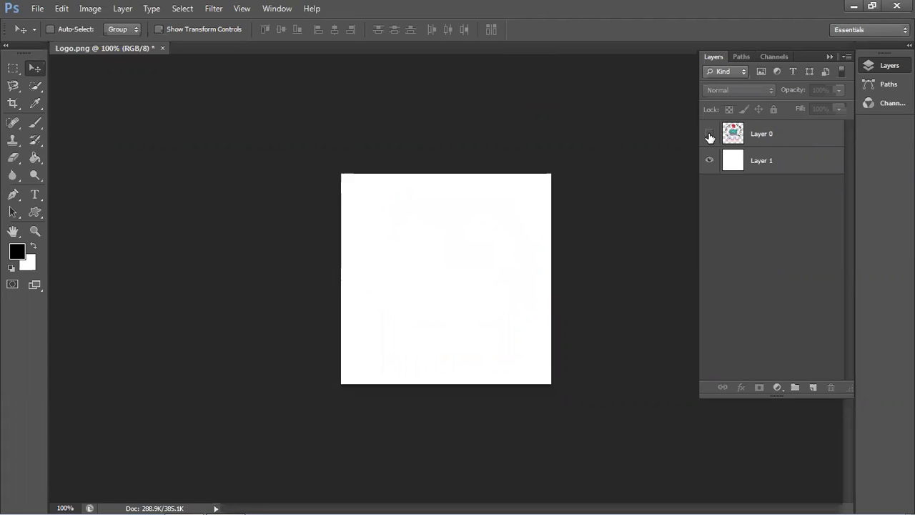
left_click(743, 166)
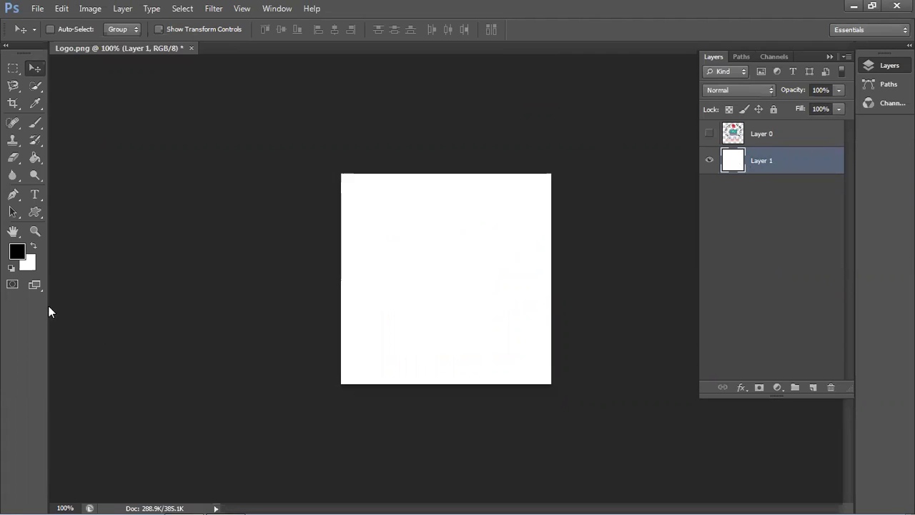
left_click(17, 252)
left_click_drag(474, 241, 495, 219)
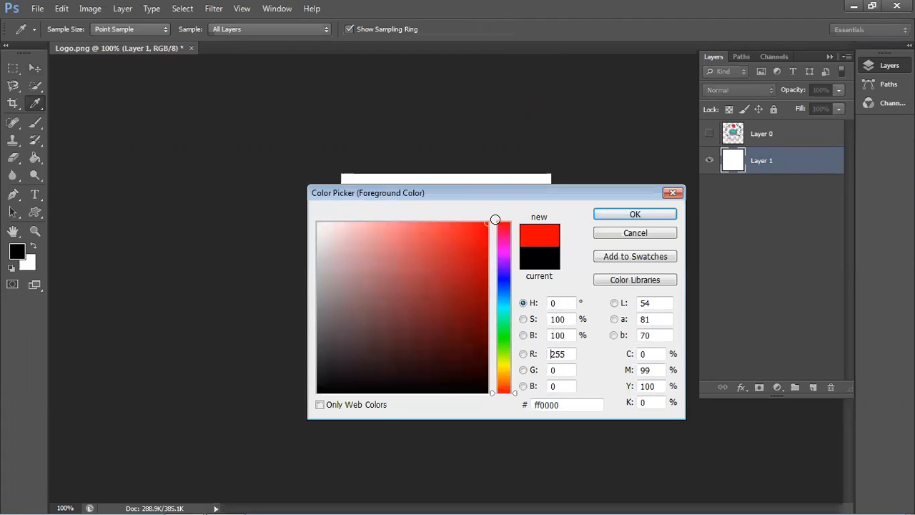
left_click(620, 216)
key("v")
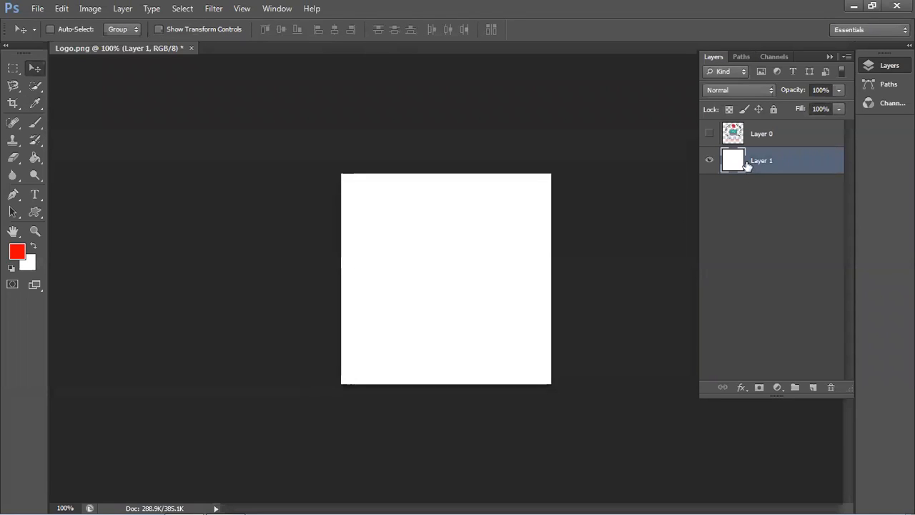
key("alt+BackSpace")
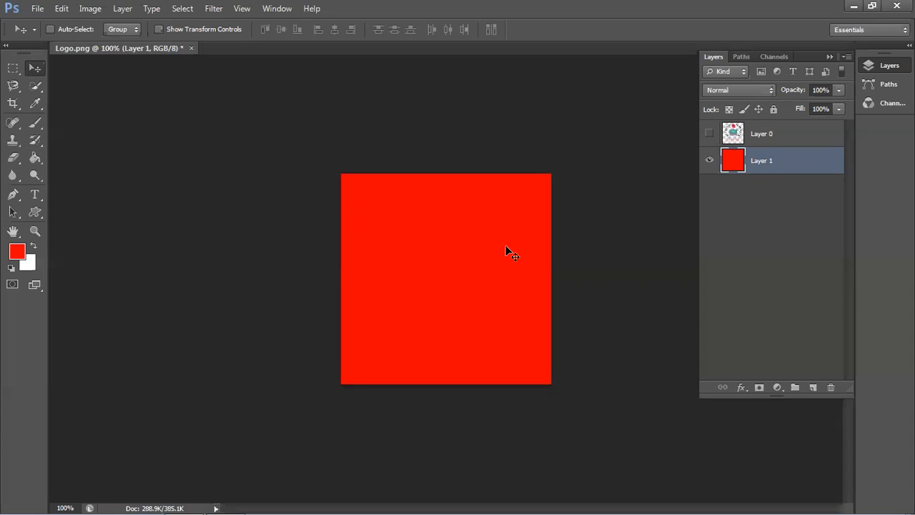
- Add a new layer directly above Layer 1 and fill it with blue (0600ff)
left_click(814, 389)
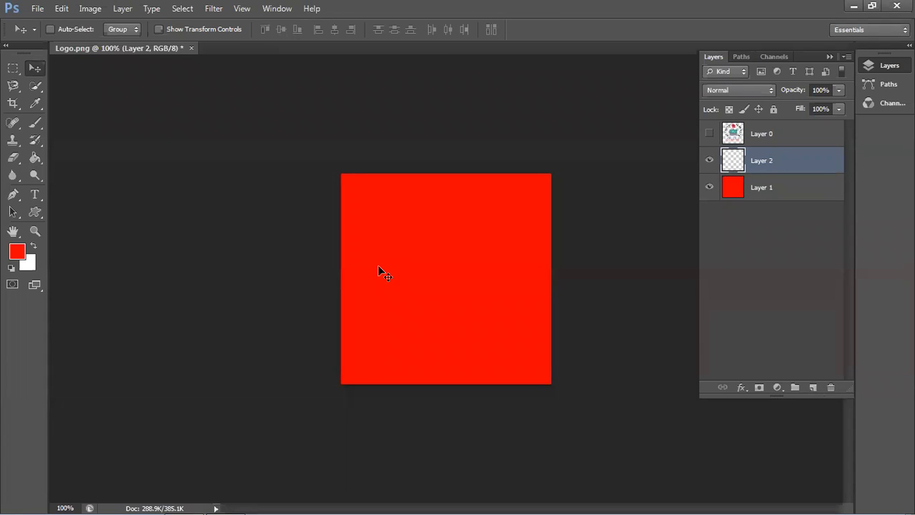
left_click(17, 251)
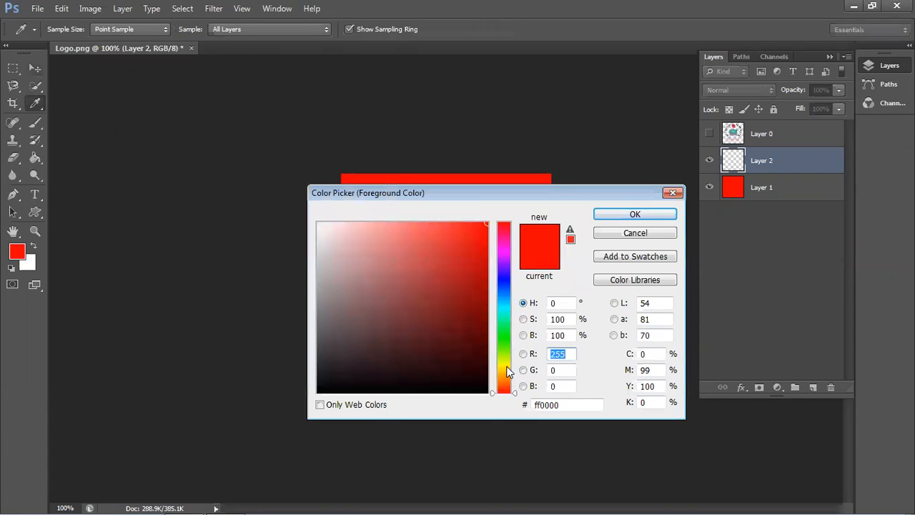
left_click(503, 278)
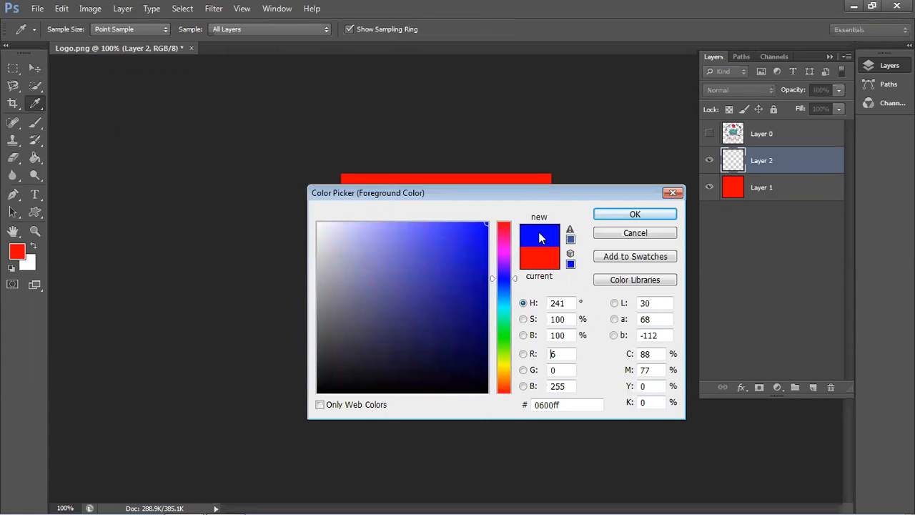
left_click(624, 218)
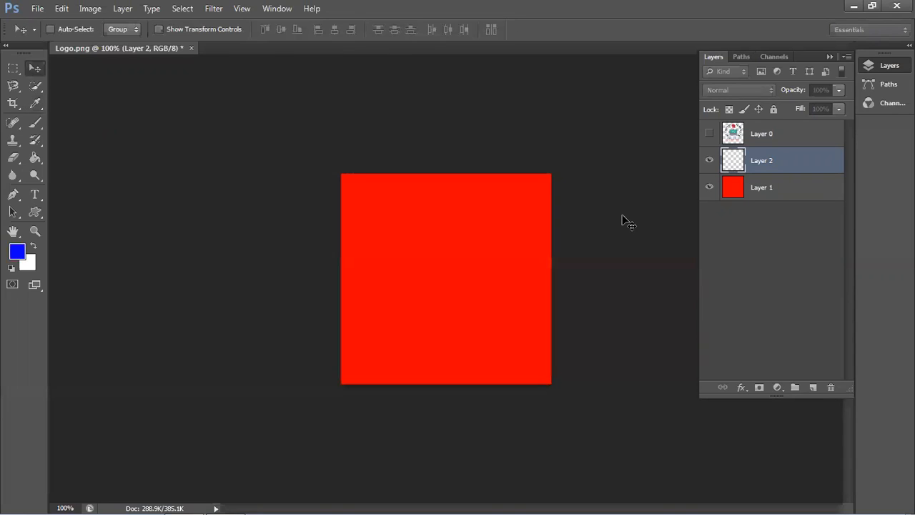
left_click(779, 165)
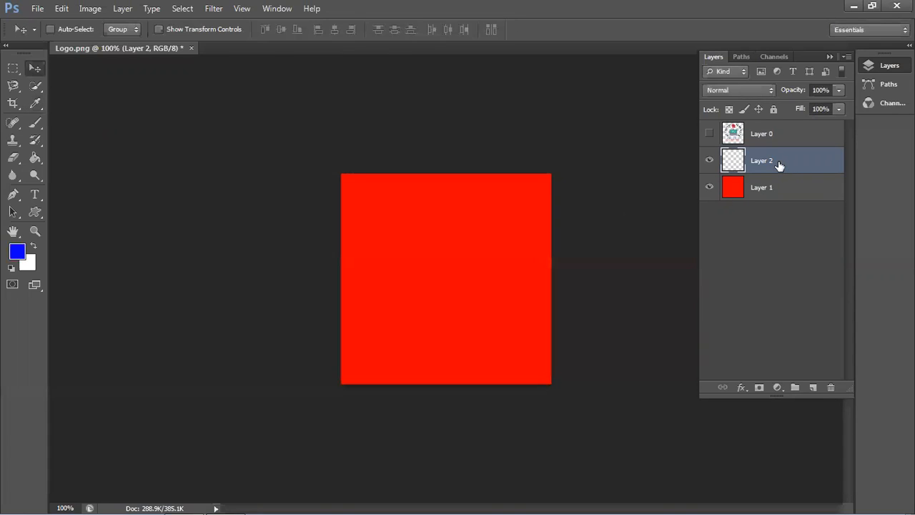
key("alt+BackSpace")
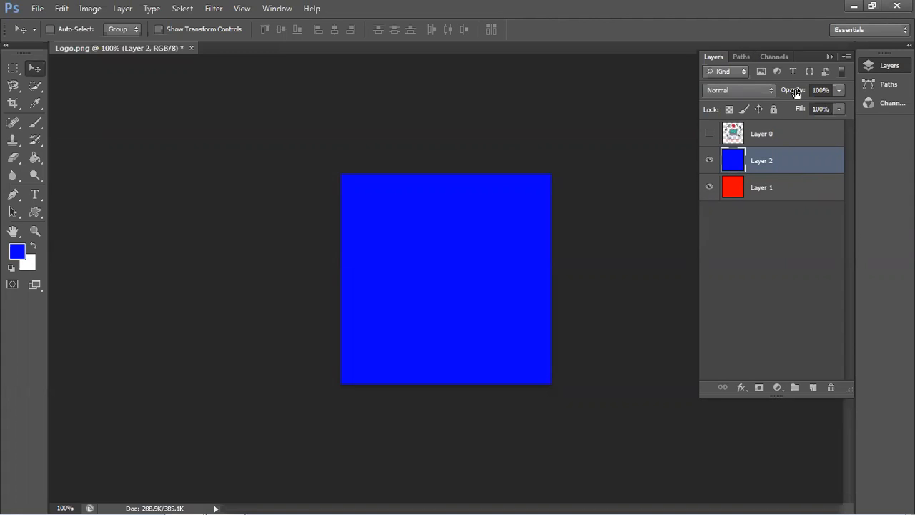
- Set the blue layer's opacity to 50%
left_click_drag(796, 93, 765, 91)
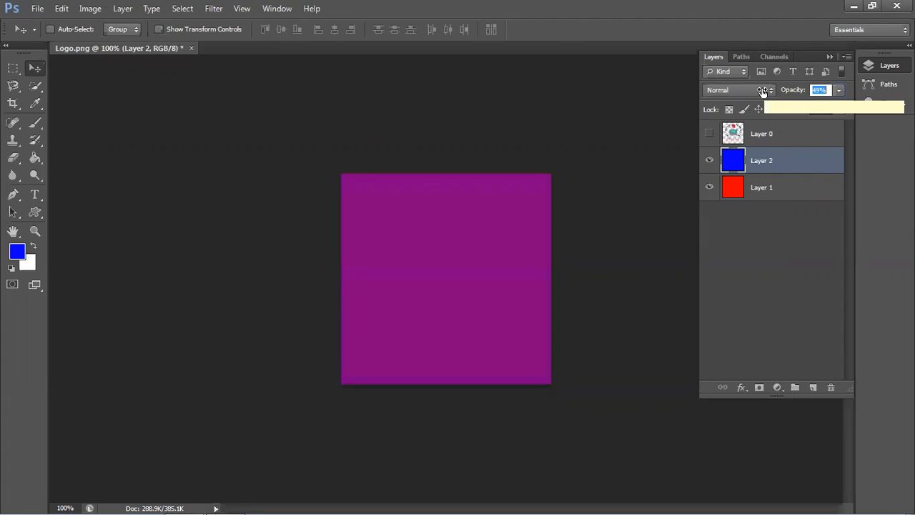
left_click_drag(764, 92, 764, 89)
left_click(819, 92)
type("50")
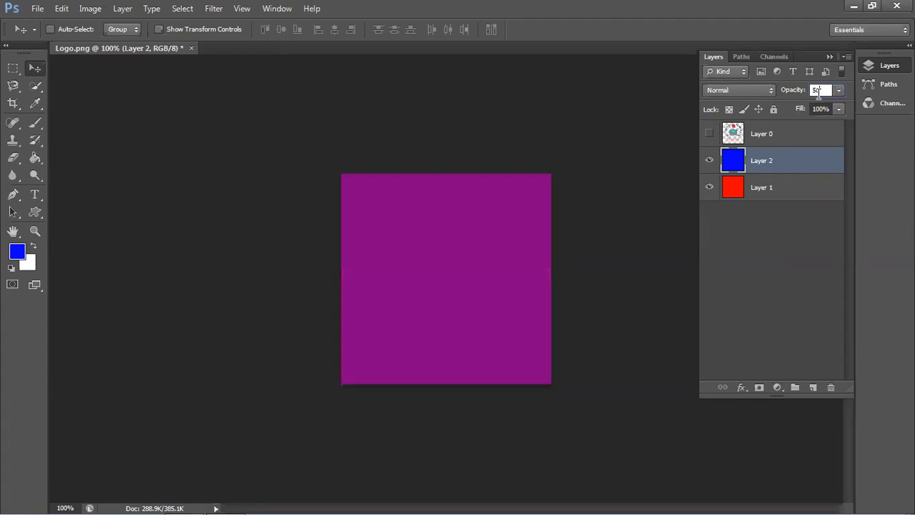
key("Return")
- Try opacities of 50% and 0% on the red Layer 1, and restore it to 100%
left_click(739, 187)
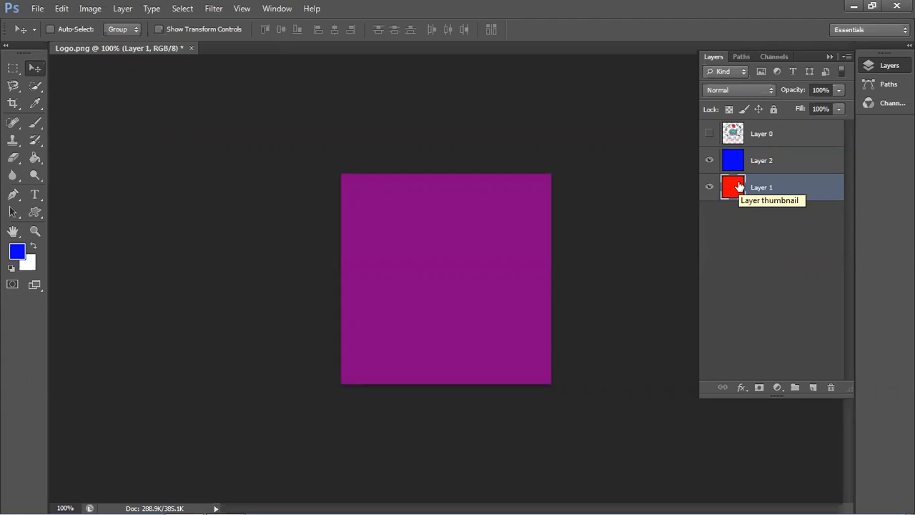
key("5")
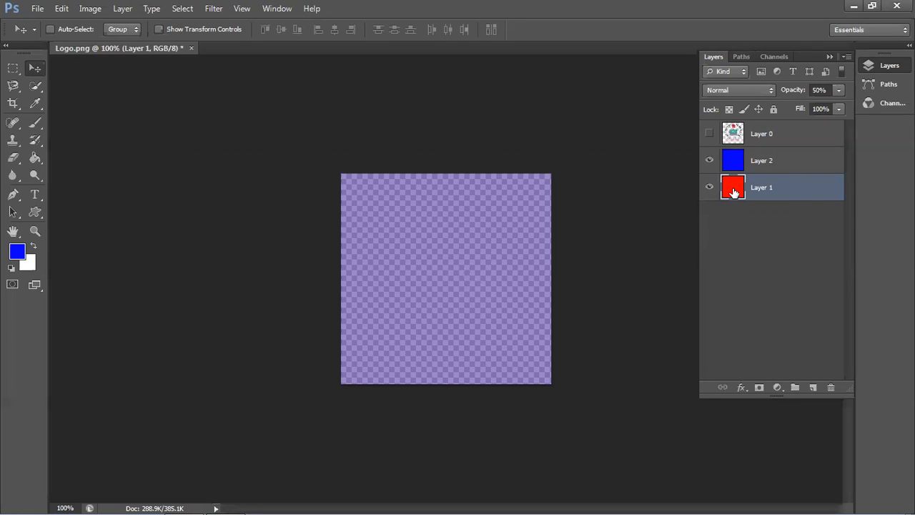
key("0")
key("0")
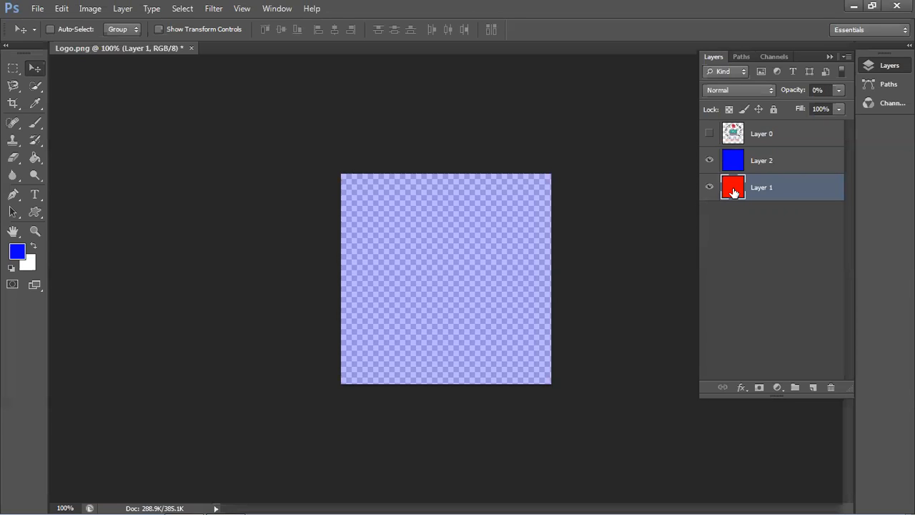
key("0")
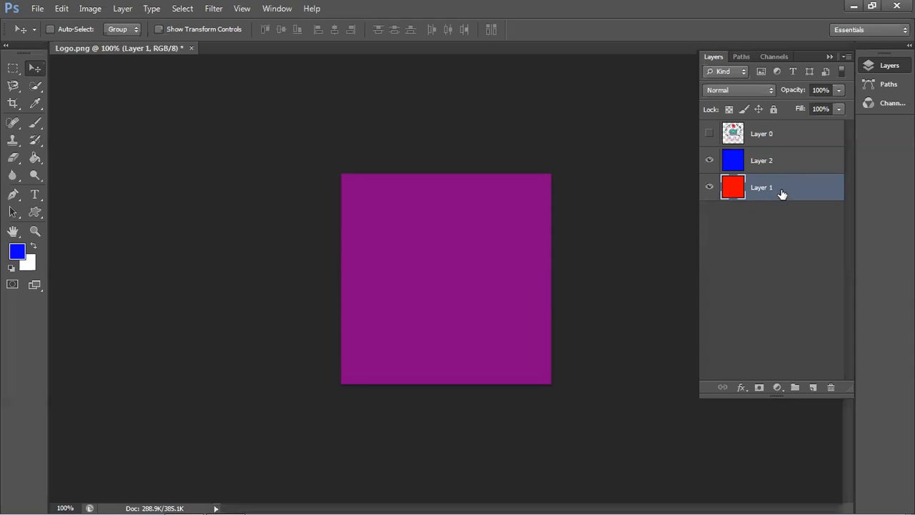
- Try 75% opacity on the blue Layer 2, and settle on 25%
left_click(777, 166)
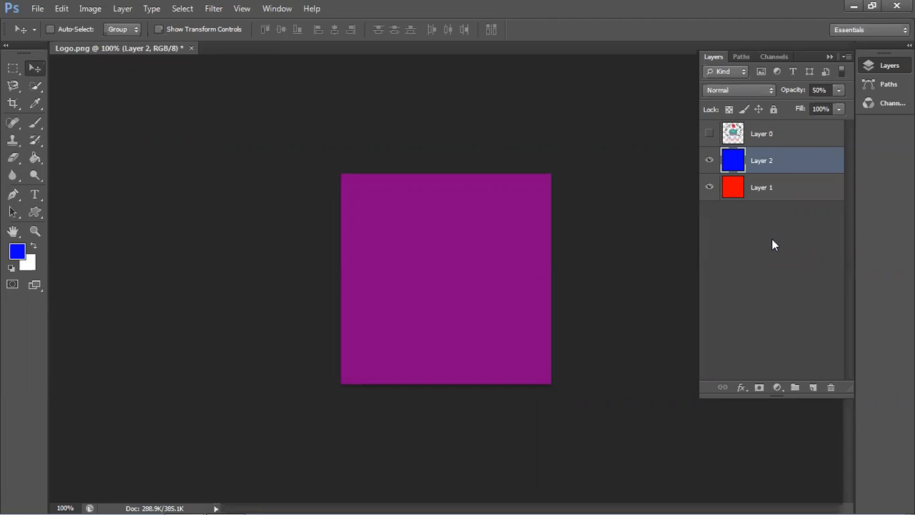
key("7")
key("5")
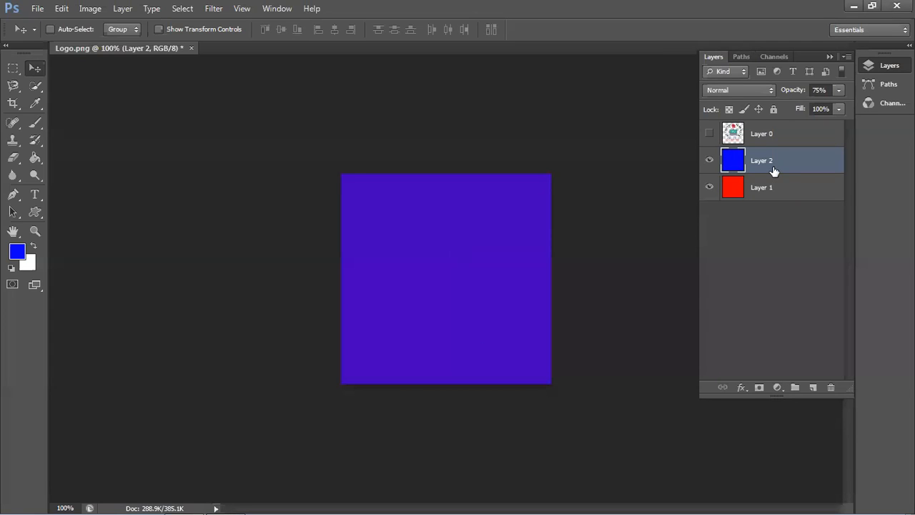
key("2")
key("5")
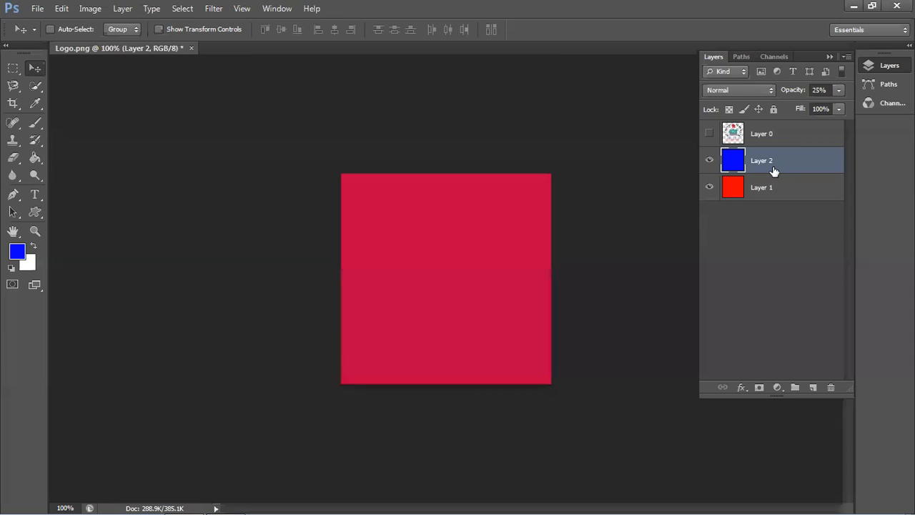
- Hide and reshow the blue Layer 2 to compare the canvas colour with and without it
left_click(729, 196)
left_click(709, 161)
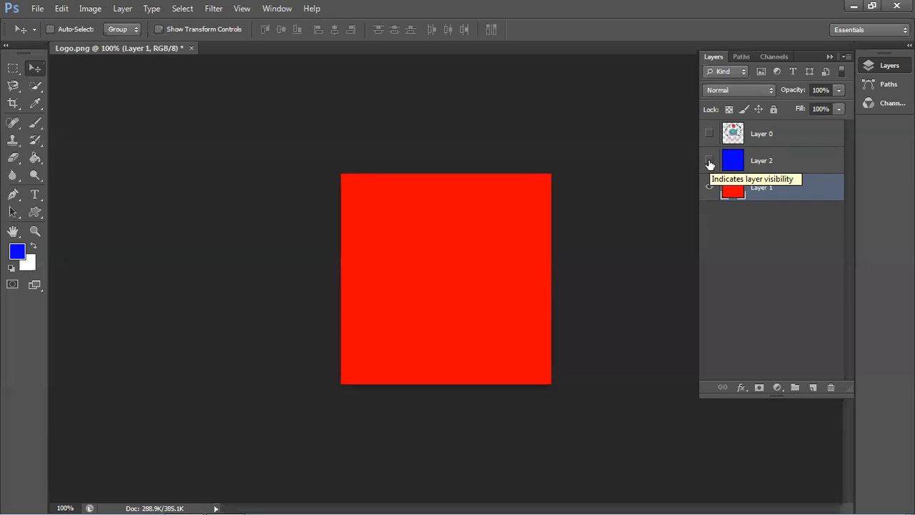
left_click(709, 161)
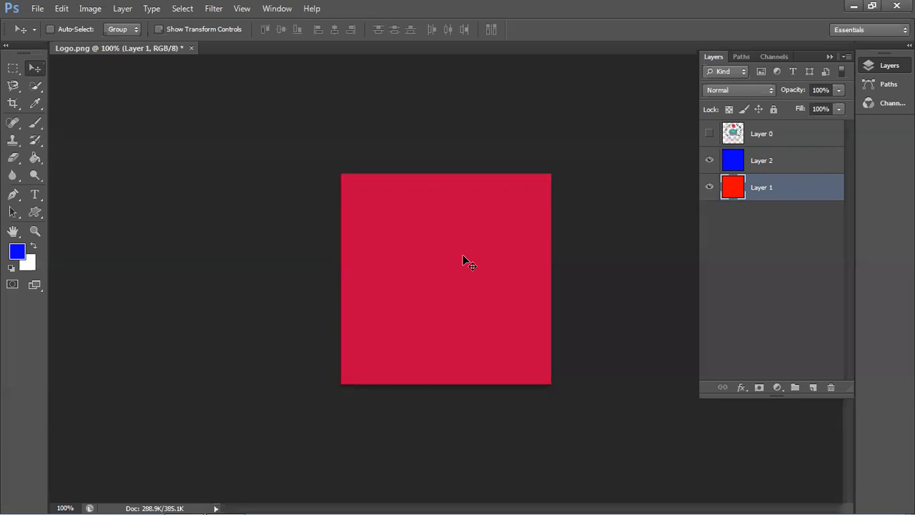
- Try blend modes such as Dissolve, Color Burn, Darker Color and Overlay on the blue Layer 2, and return it to Normal
left_click(749, 166)
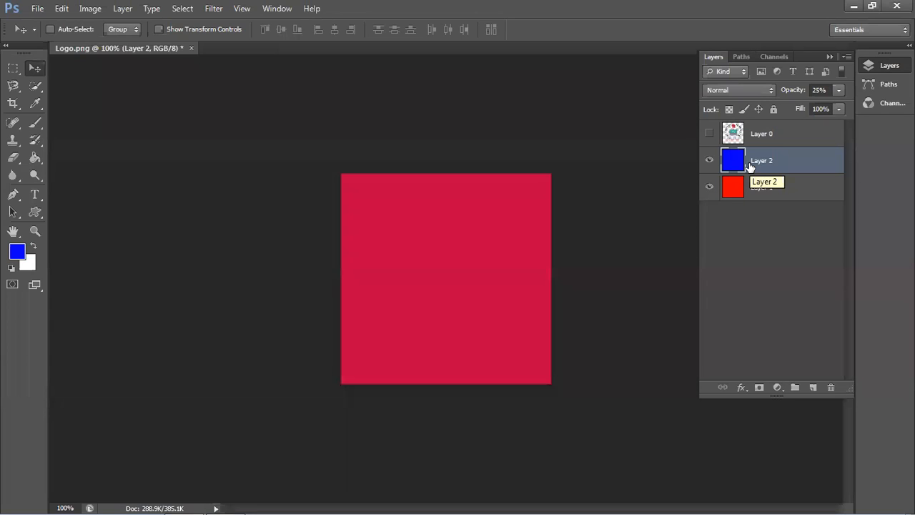
left_click(746, 91)
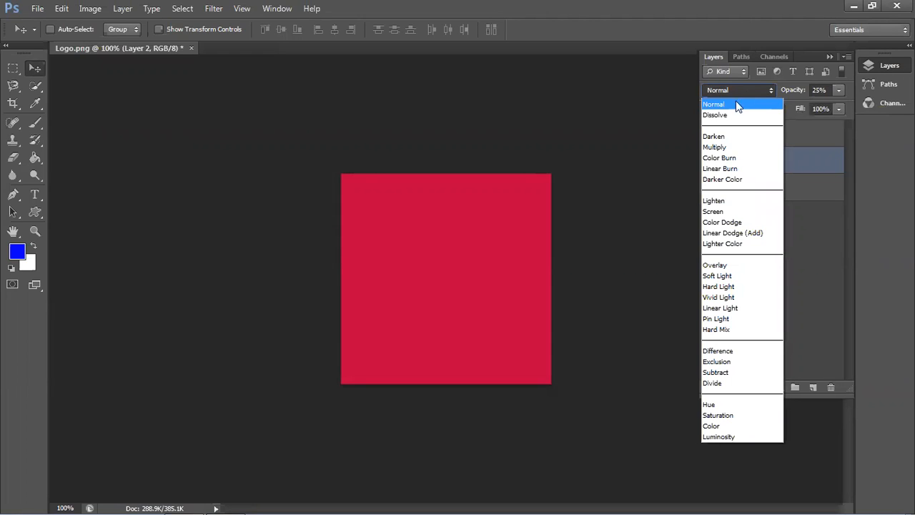
left_click(722, 114)
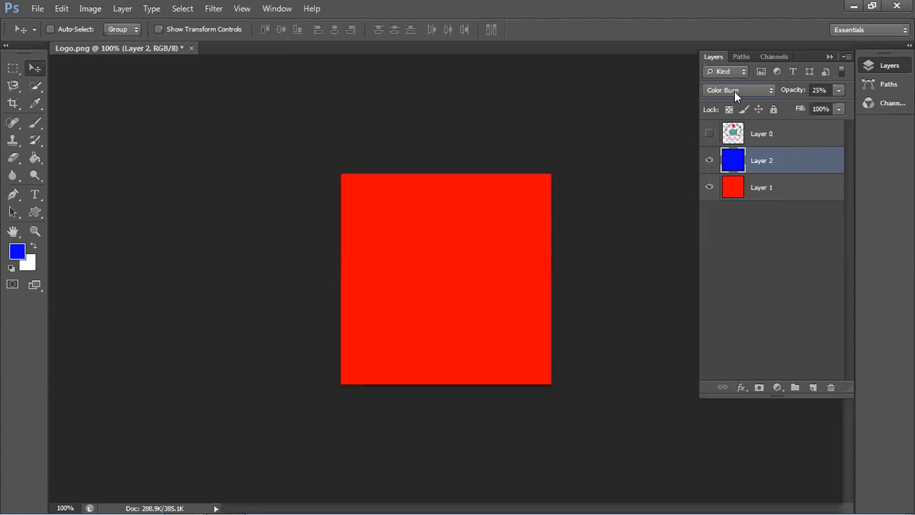
scroll(734, 90, "down", 1)
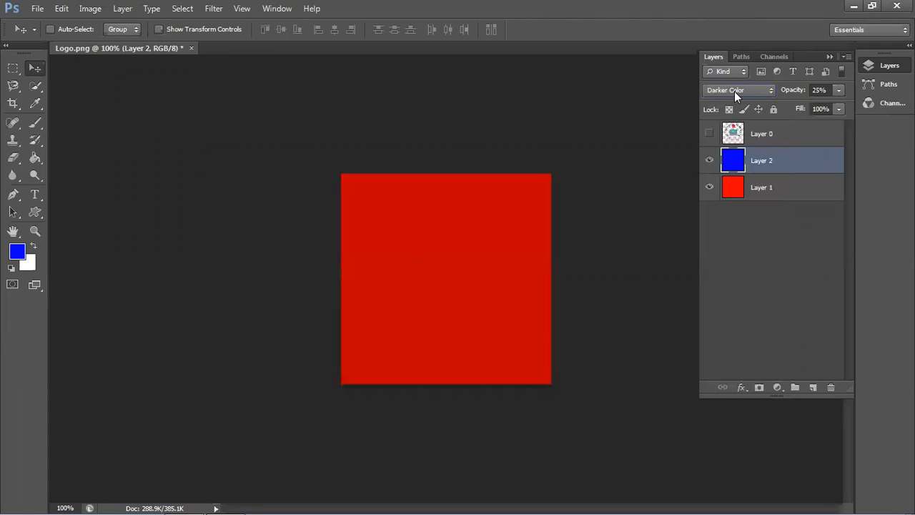
scroll(734, 90, "down", 1)
scroll(734, 91, "down", 3)
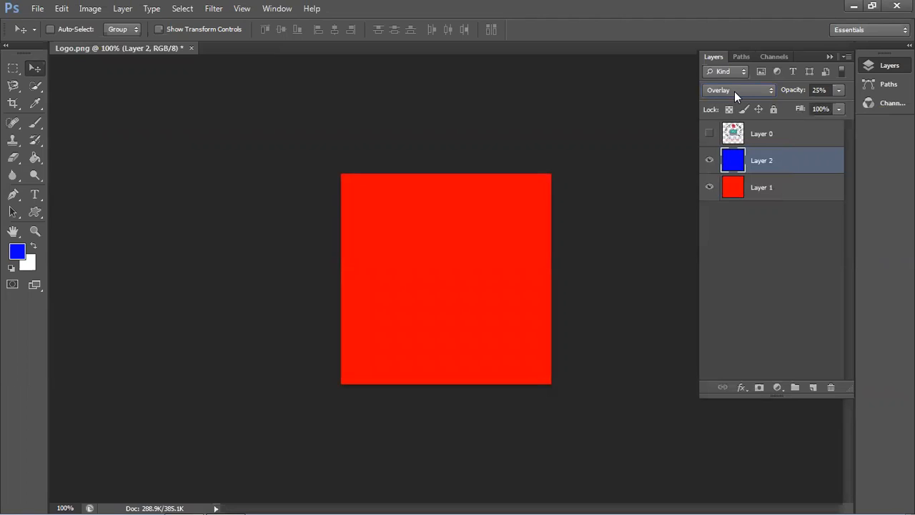
left_click(734, 91)
left_click(731, 106)
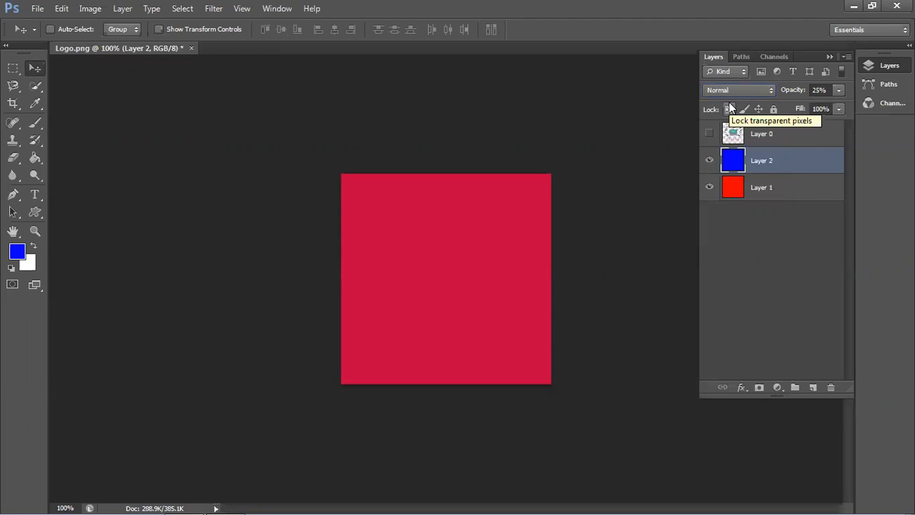
- Place the Chrysanthemum picture from the Pictures library into the logo document above the blue Layer 2
left_click(38, 9)
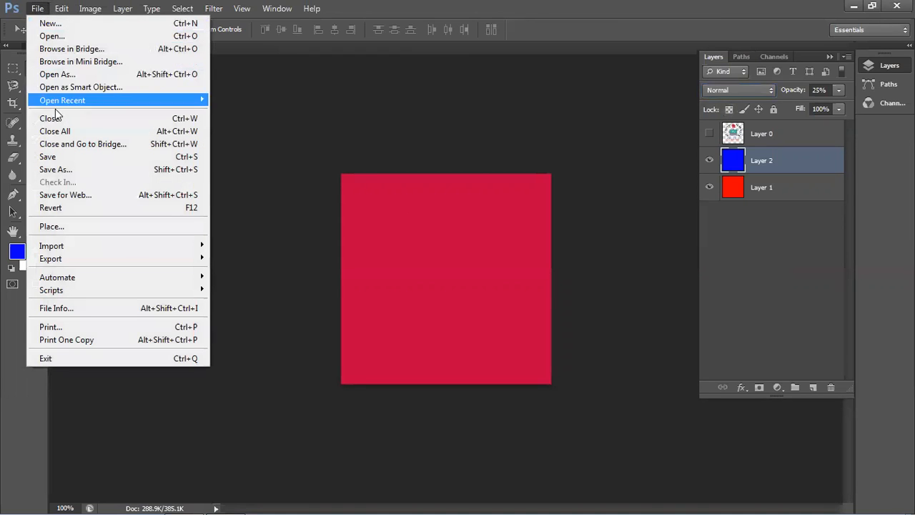
left_click(62, 225)
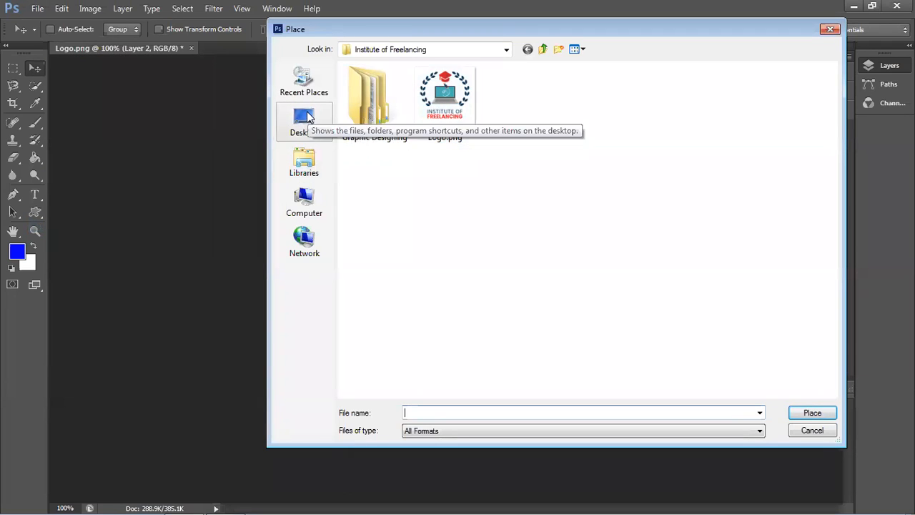
left_click(304, 164)
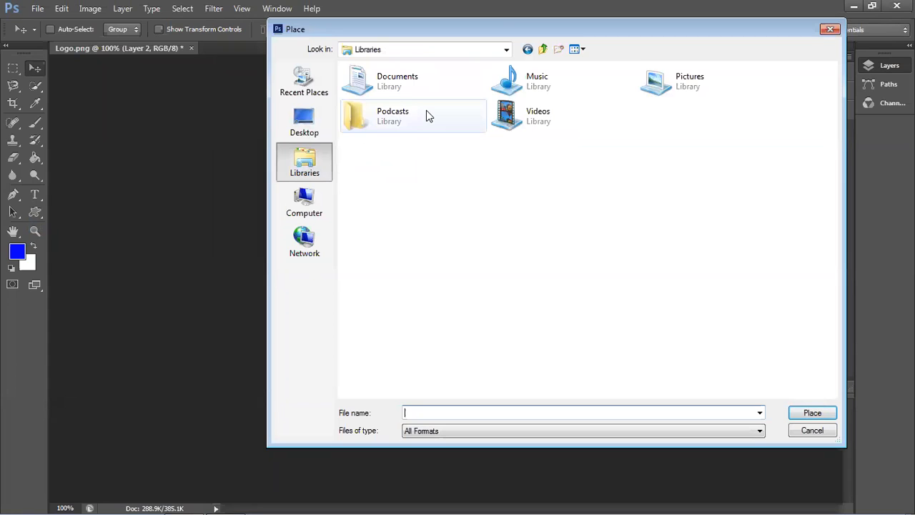
double_click(649, 86)
double_click(614, 294)
double_click(480, 184)
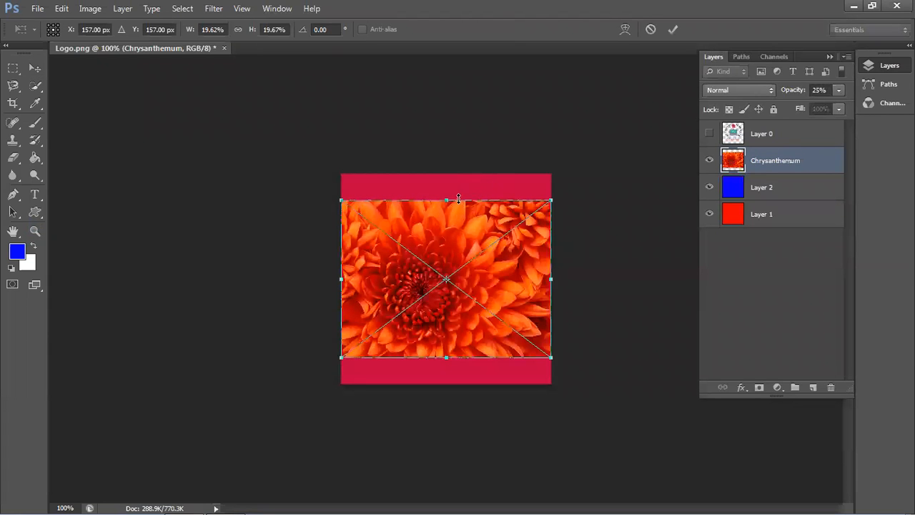
- Stretch the placed Chrysanthemum image vertically to cover the whole canvas and commit the placement
left_click_drag(446, 200, 447, 171)
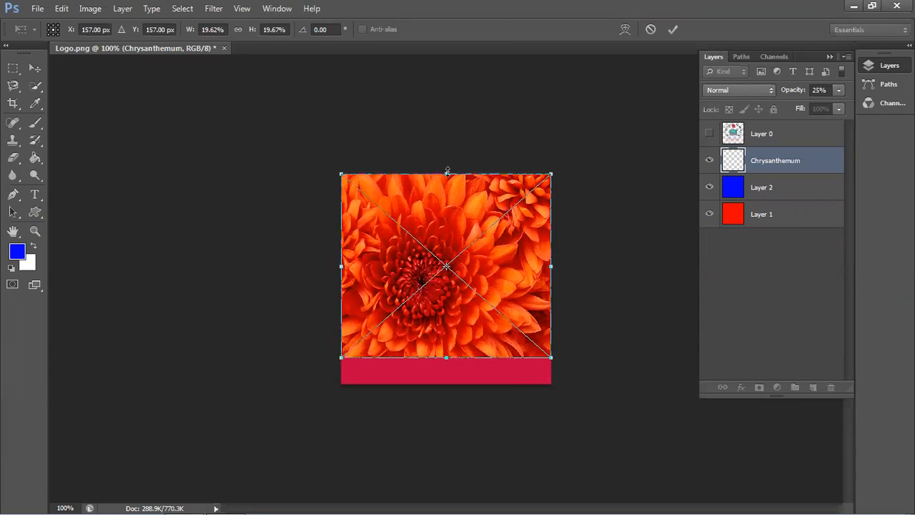
left_click_drag(445, 357, 446, 385)
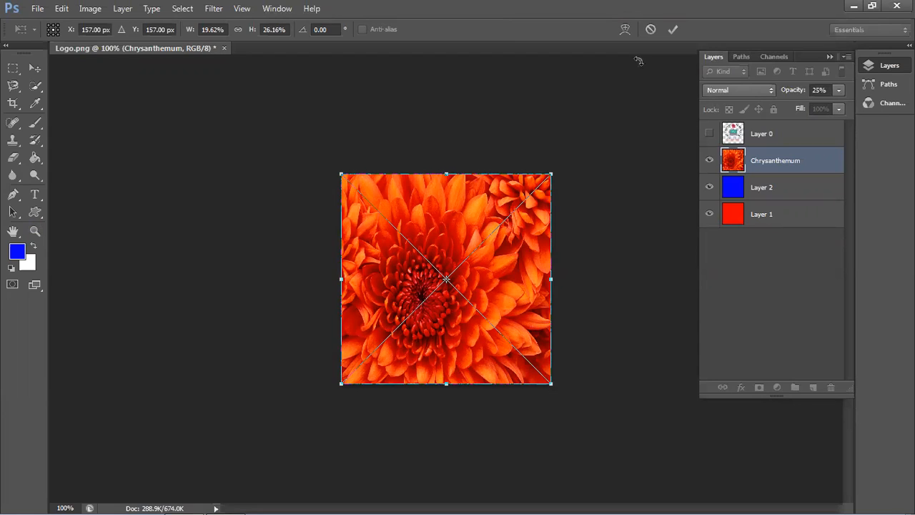
left_click(673, 27)
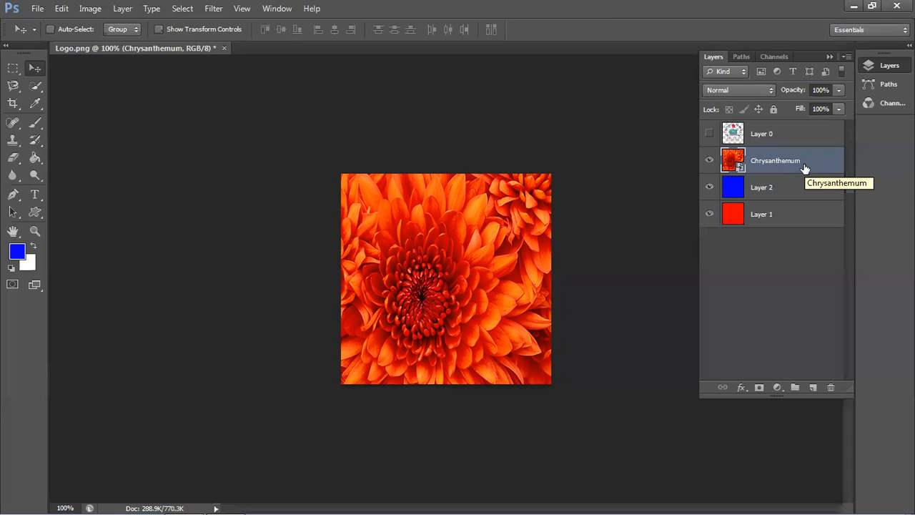
- Try the Dissolve, Darken, Multiply, Color Burn and Linear Burn blend modes on the Chrysanthemum layer
left_click(742, 91)
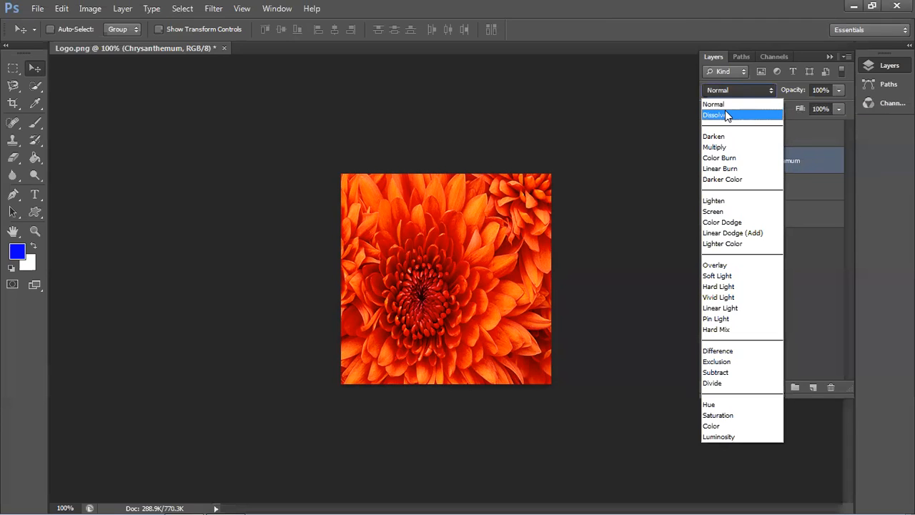
left_click(726, 115)
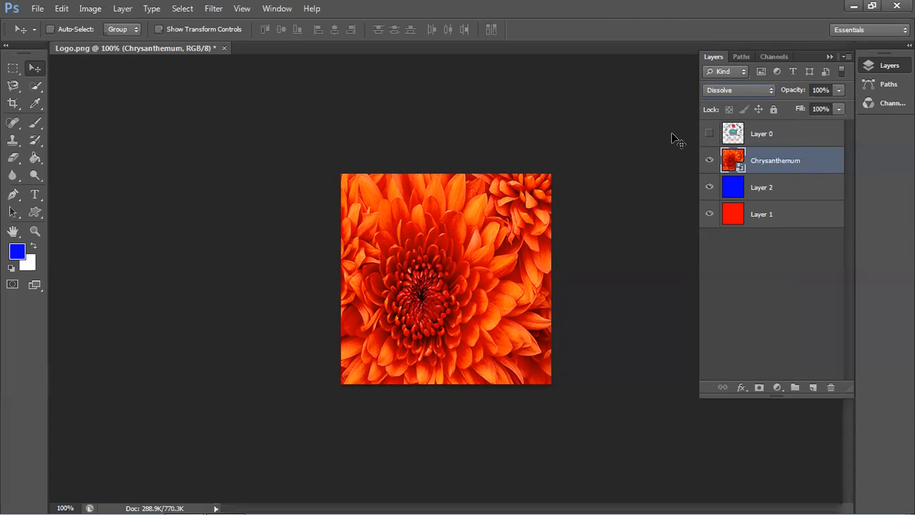
key("Down")
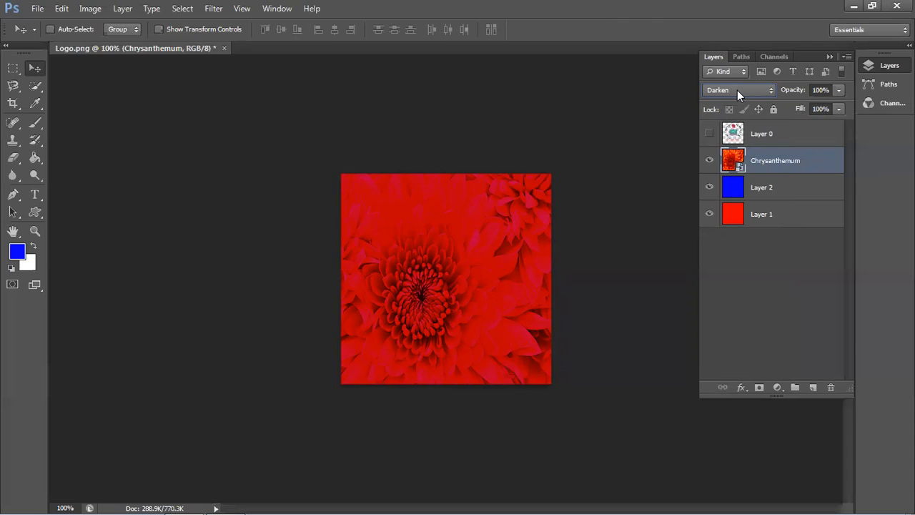
scroll(737, 90, "down", 1)
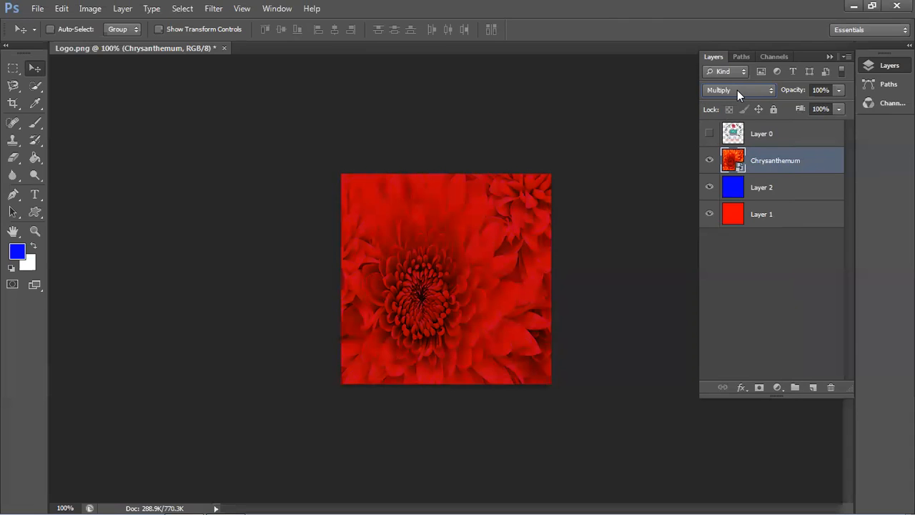
scroll(737, 90, "down", 1)
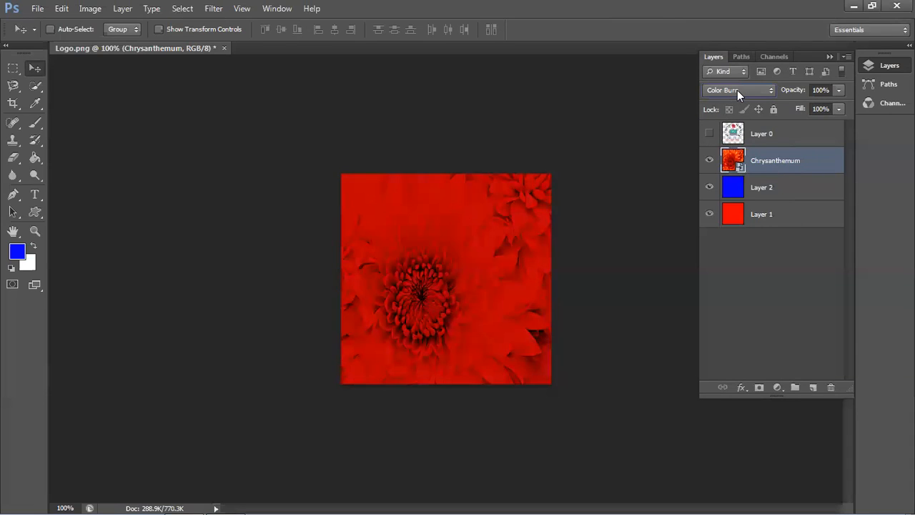
scroll(737, 90, "down", 1)
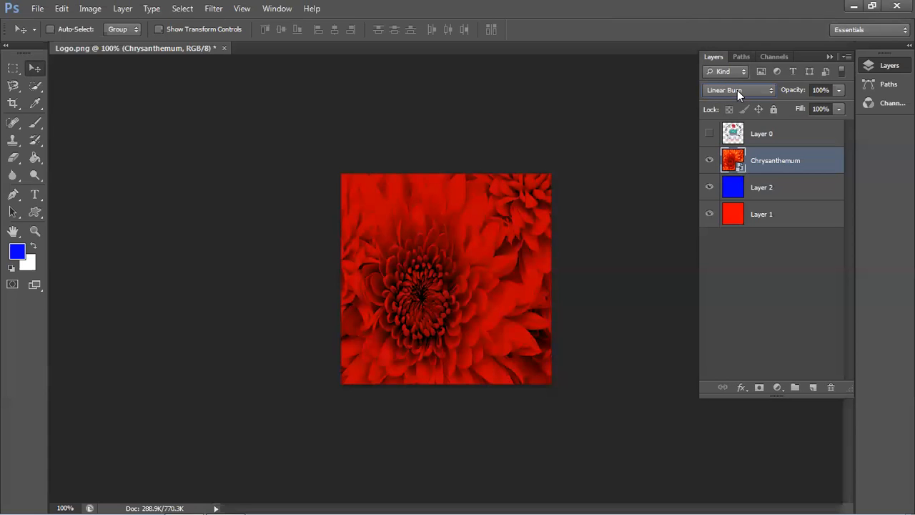
- Set the opacity of the blue Layer 2 to 75%
left_click(731, 185)
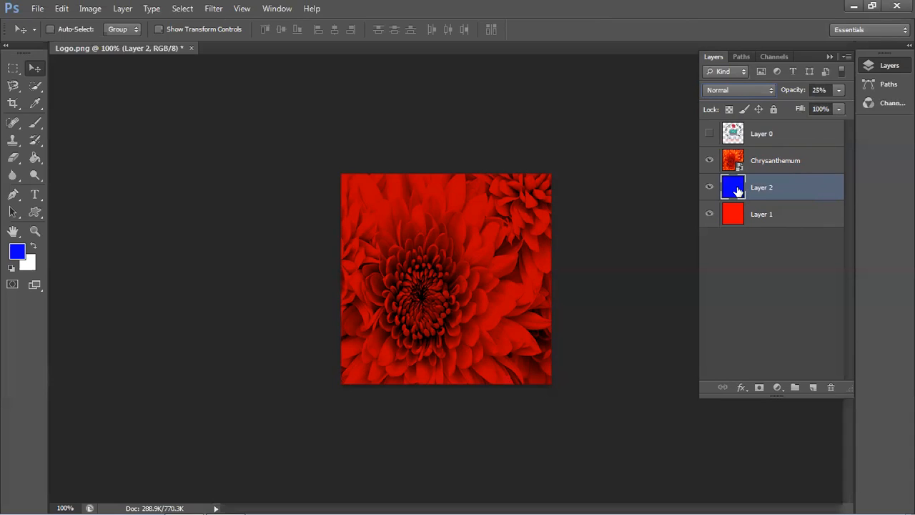
left_click(837, 91)
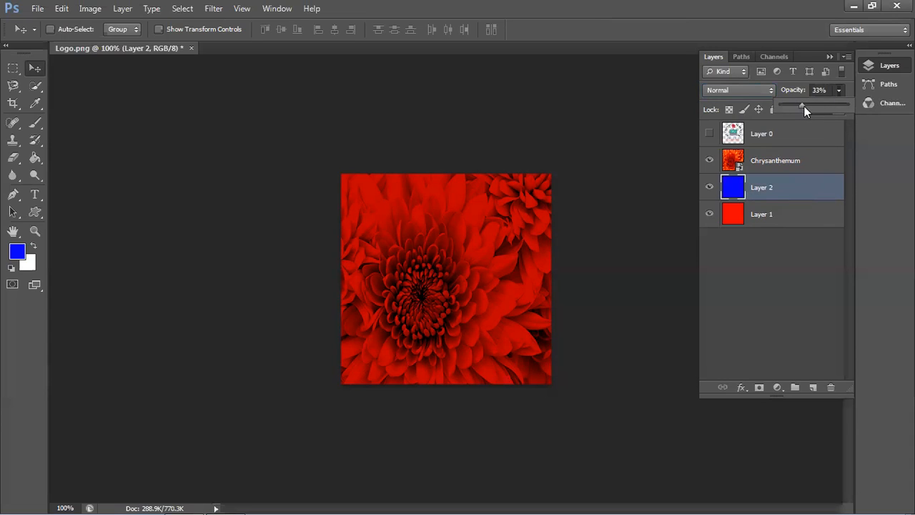
left_click_drag(826, 106, 827, 104)
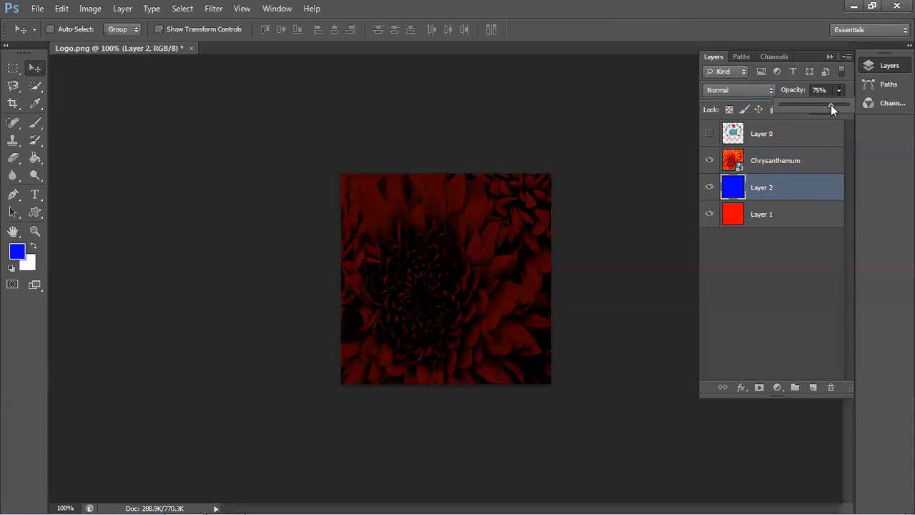
left_click(485, 315)
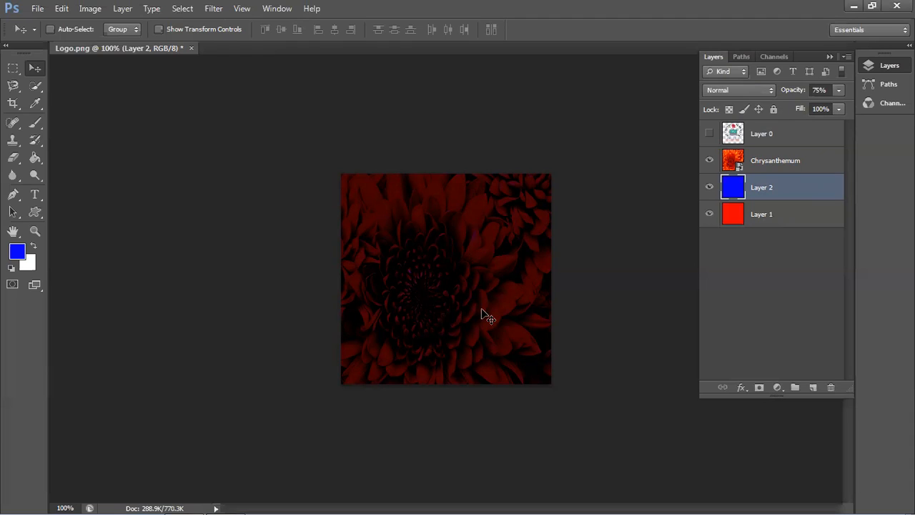
- Set the opacity of the Chrysanthemum layer to 50%
left_click(752, 162)
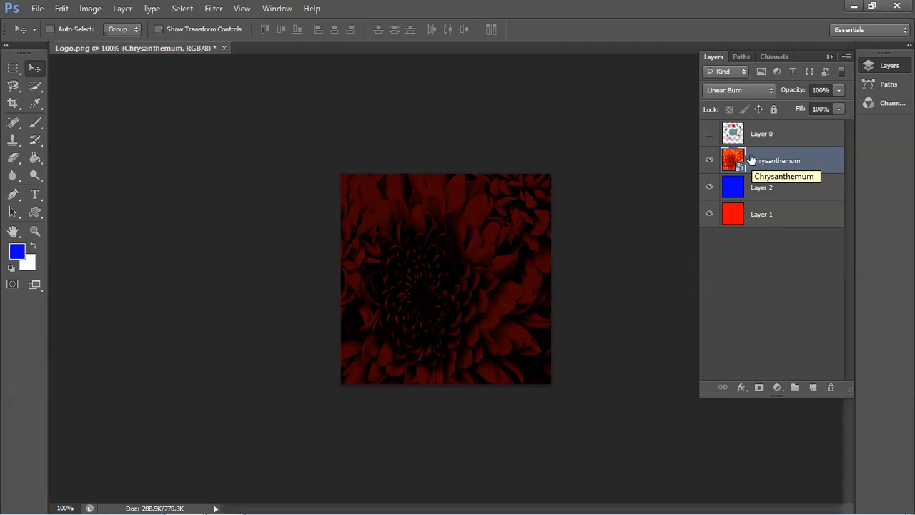
left_click(839, 90)
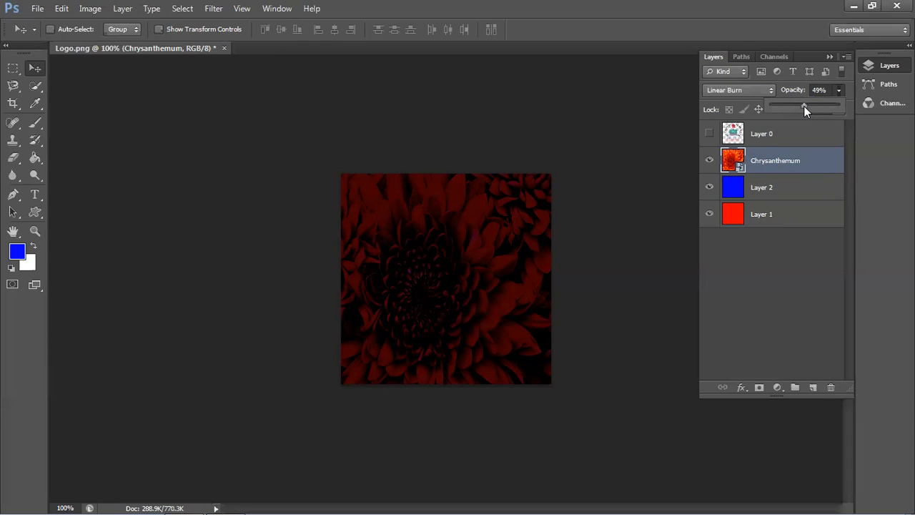
left_click_drag(803, 106, 802, 106)
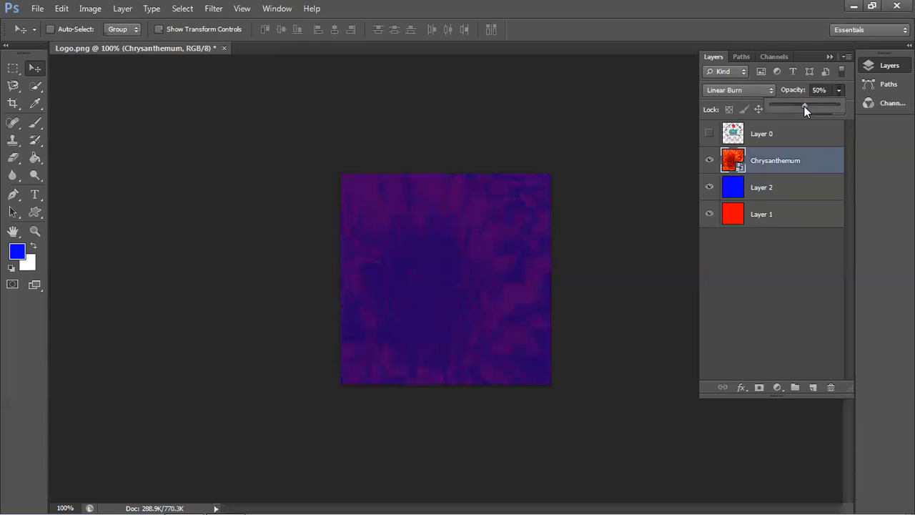
left_click(765, 169)
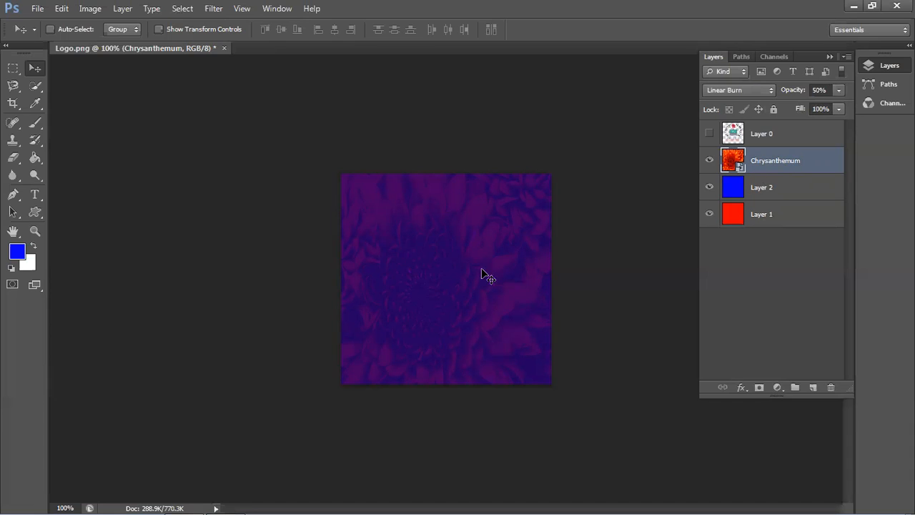
- Go through the Chrysanthemum layer's blend modes from Darker Color via Lighten, Soft Light and Hard Mix, and settle on Divide
left_click(742, 89)
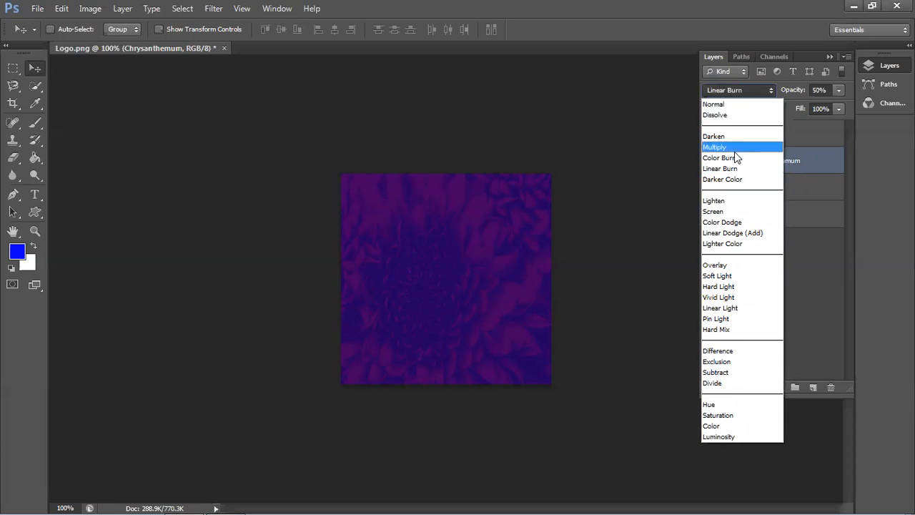
left_click(732, 180)
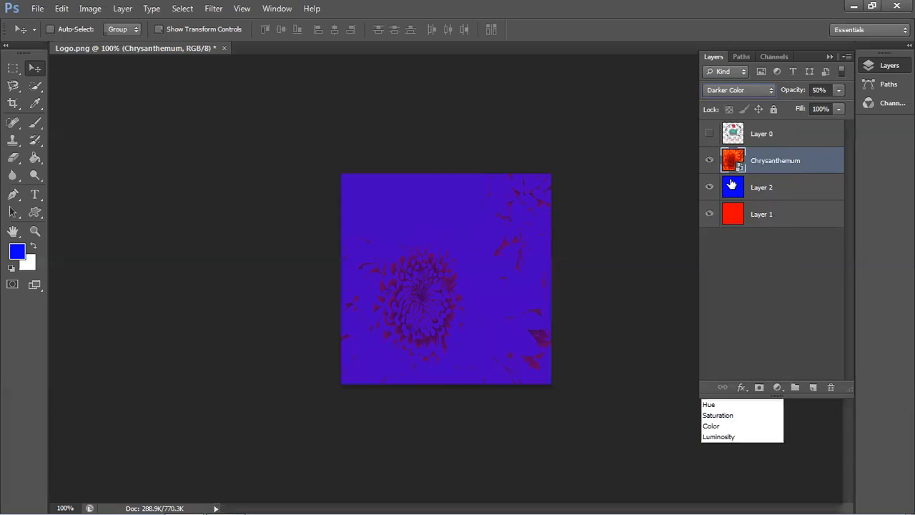
key("Down")
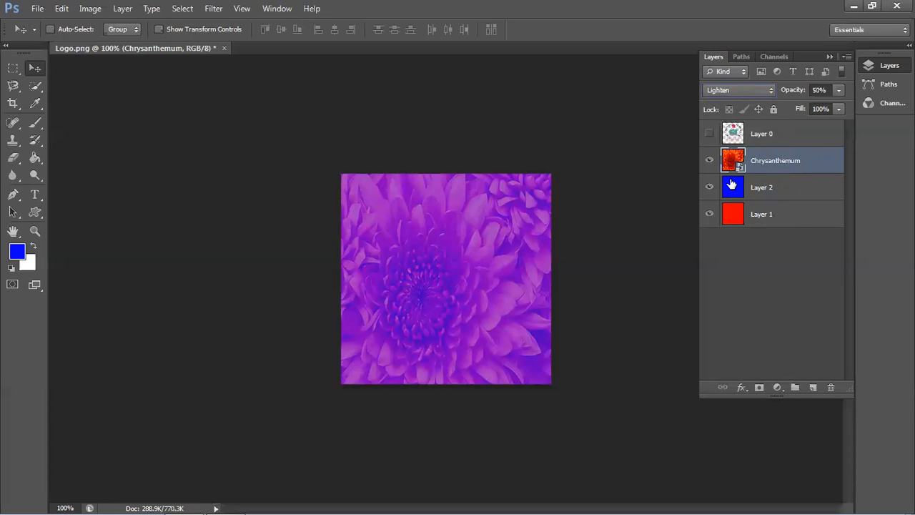
key("Down")
key("Down")
key("Down")
key("Down")
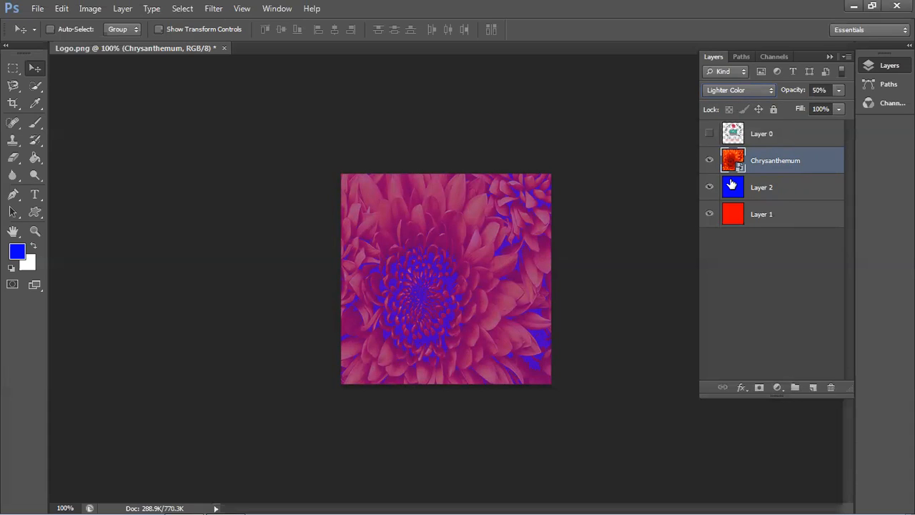
key("Down")
key("Down")
key("Down")
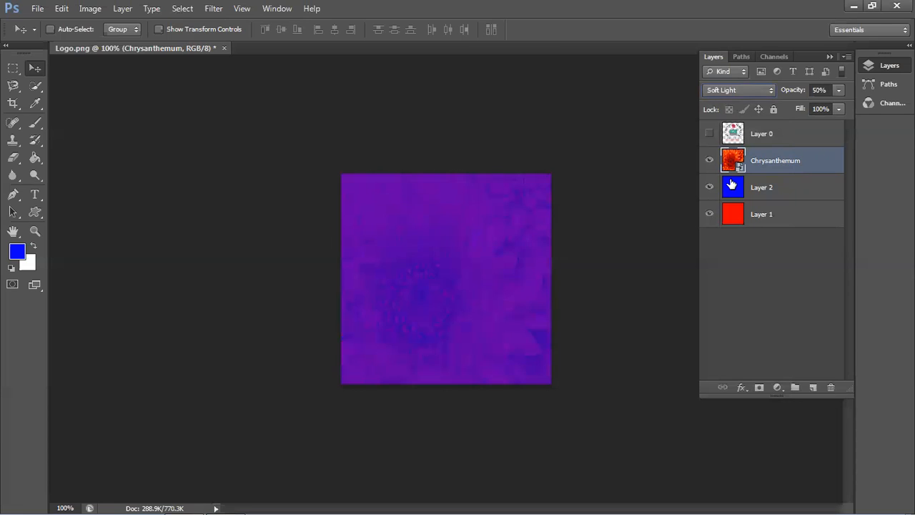
key("Down")
key("Down")
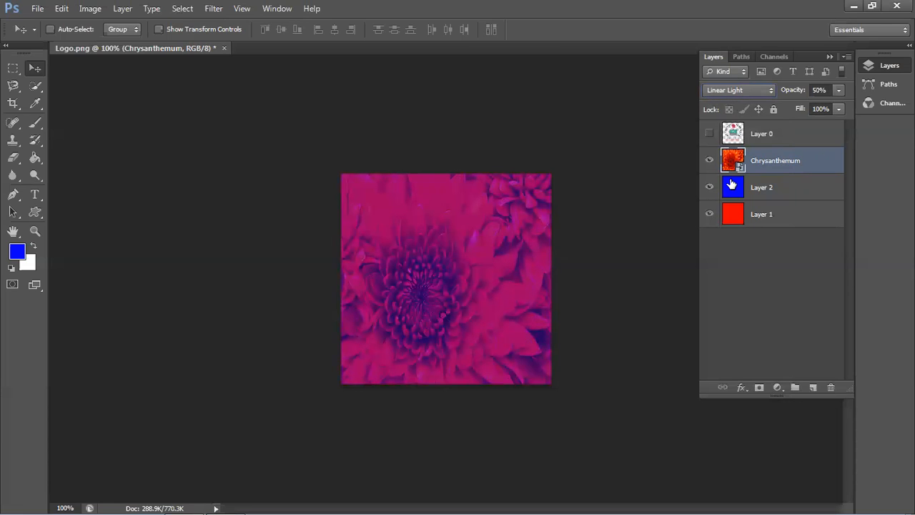
key("Down")
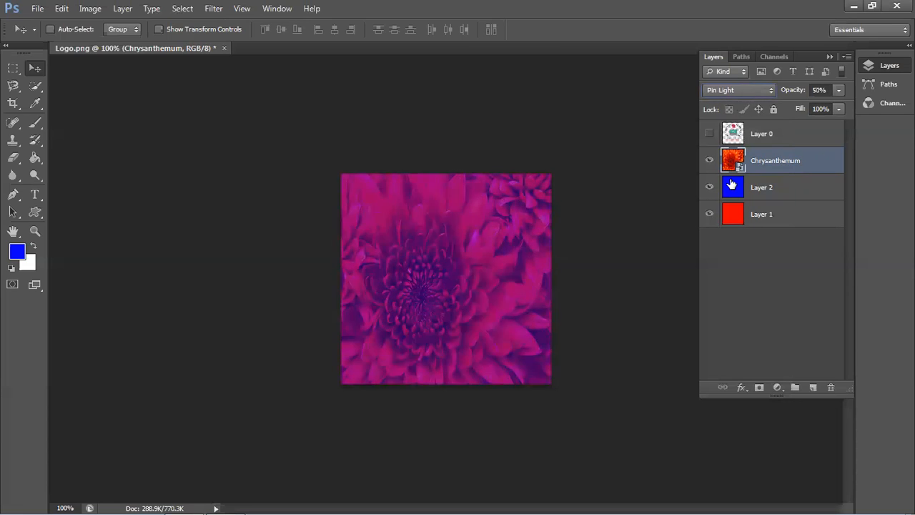
key("Down")
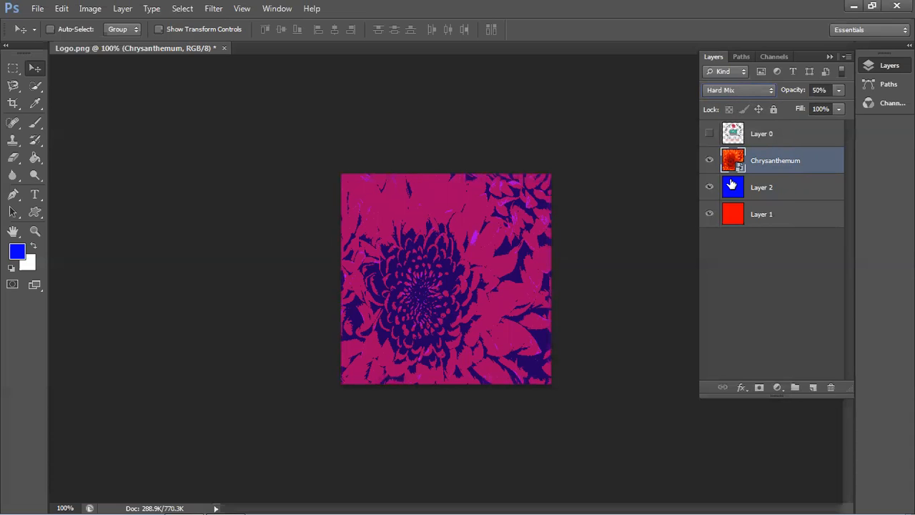
key("Down")
key("Down")
key("Down")
key("Down")
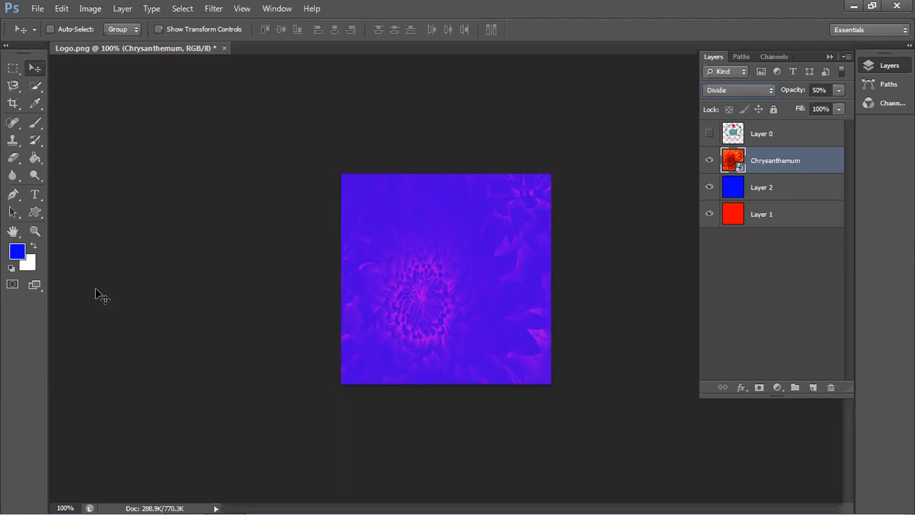
- Swap the foreground and background colours, and set the Type tool's text colour to white (ffffff)
left_click(34, 245)
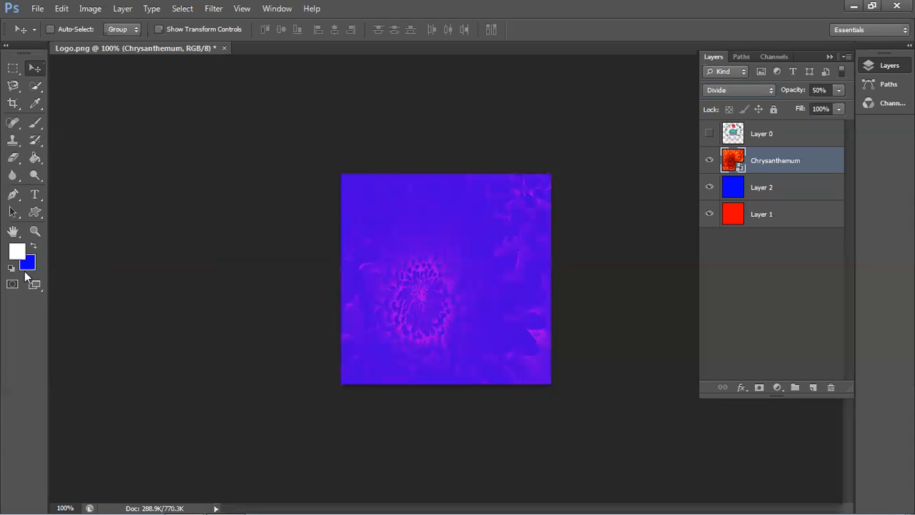
left_click(37, 198)
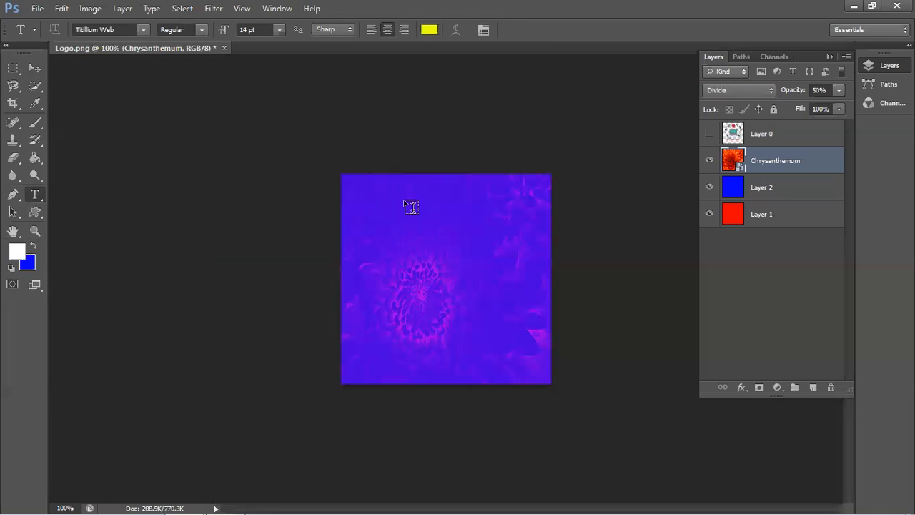
left_click(429, 31)
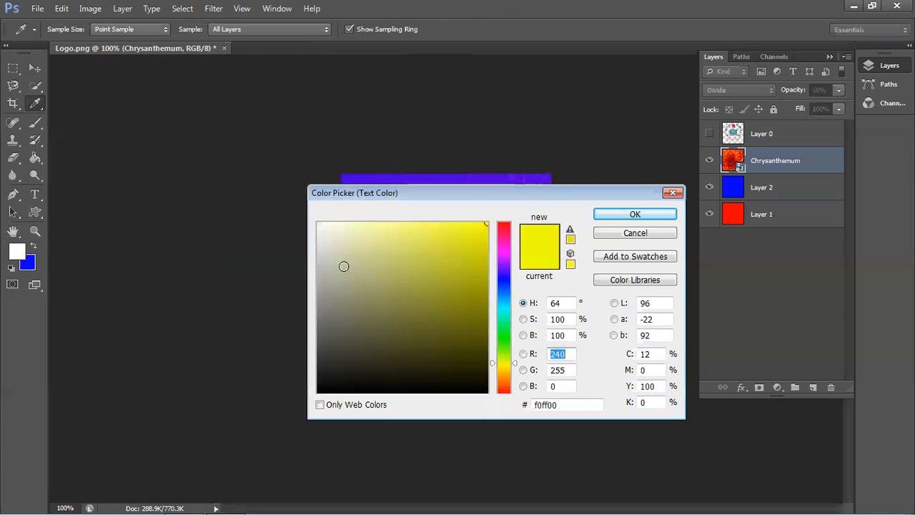
left_click_drag(344, 265, 312, 212)
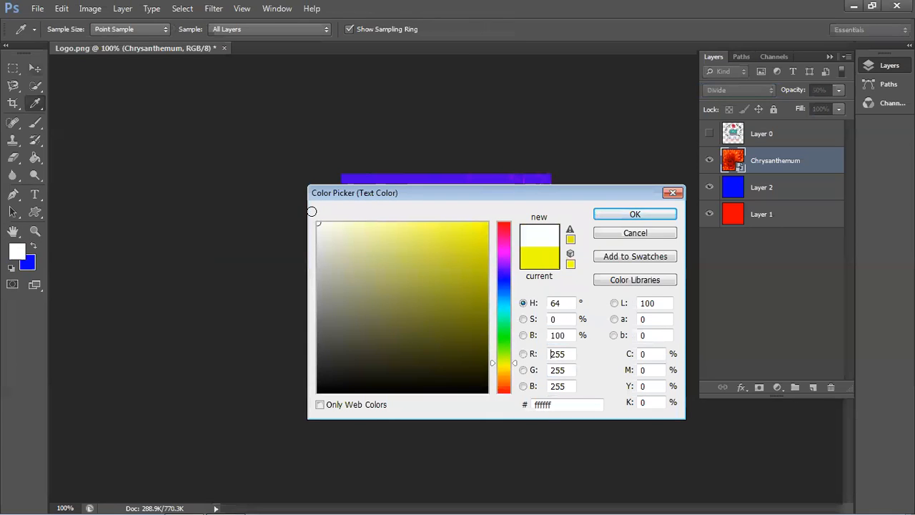
left_click(610, 218)
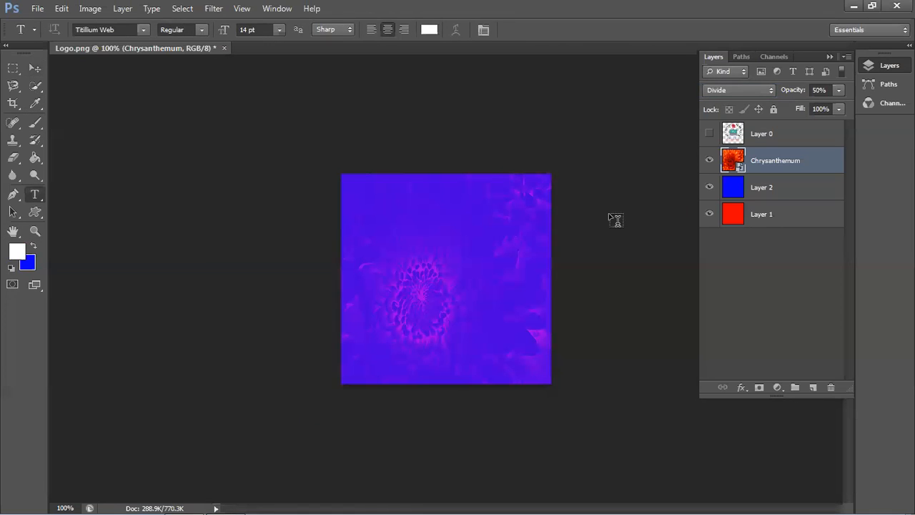
- Add a white text layer near the canvas's upper left reading "Institute of Freelancing", with each word on its own line
left_click(391, 242)
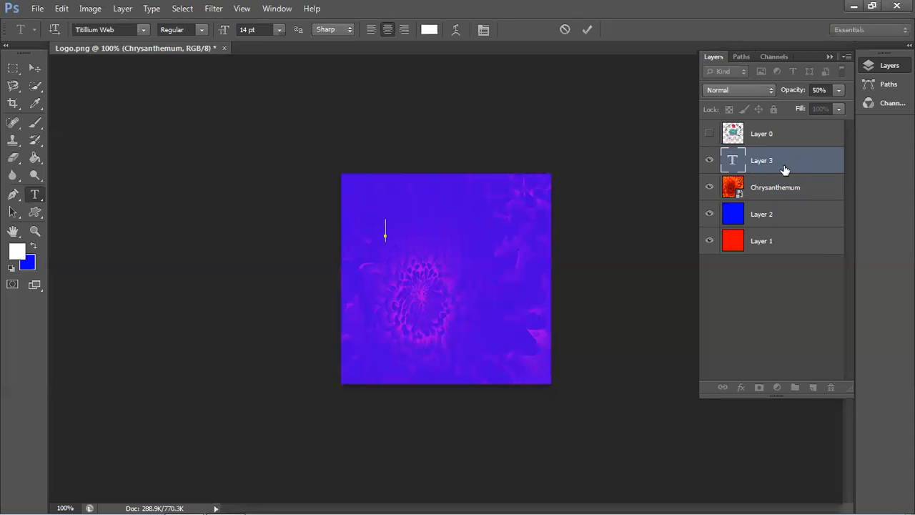
type("Institute")
key("Return")
type("of")
key("Return")
type("Freela")
key("BackSpace")
key("BackSpace")
type("elancing")
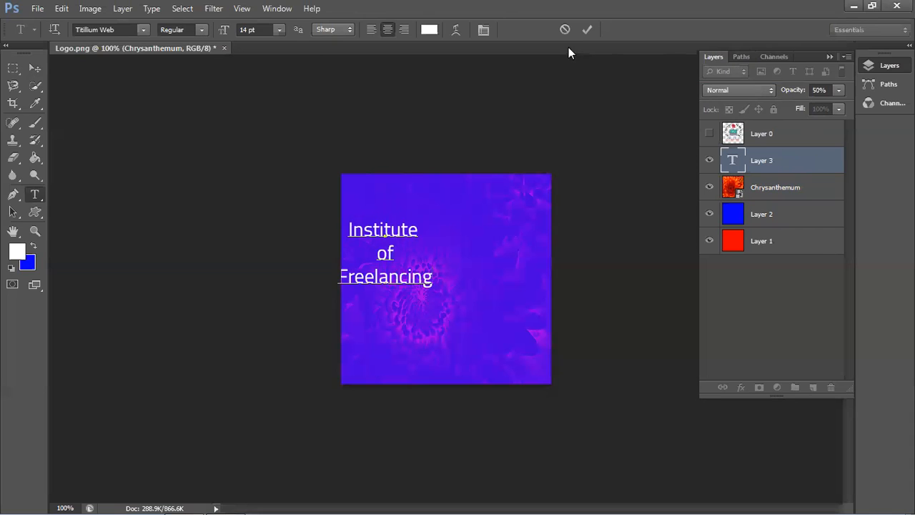
left_click(587, 30)
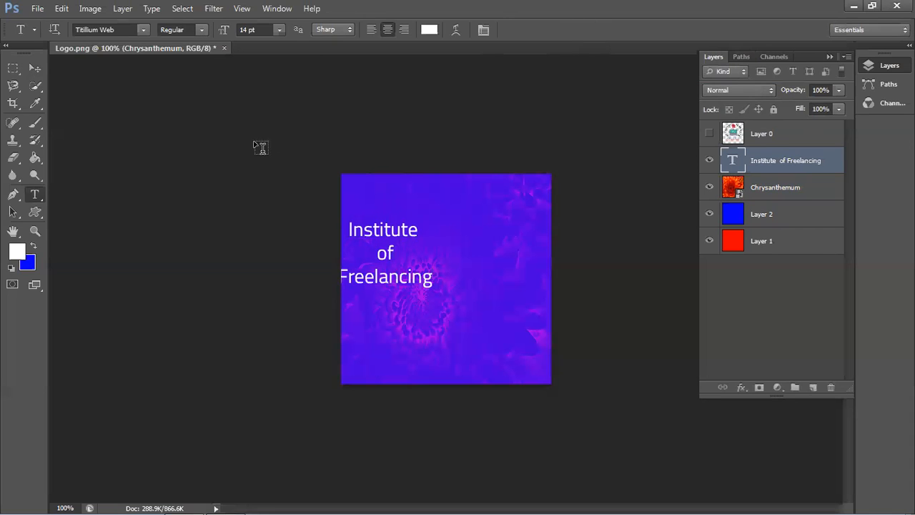
- Move the text up within the canvas and scale it to about 177%, showing the transform controls only for this edit
left_click(37, 66)
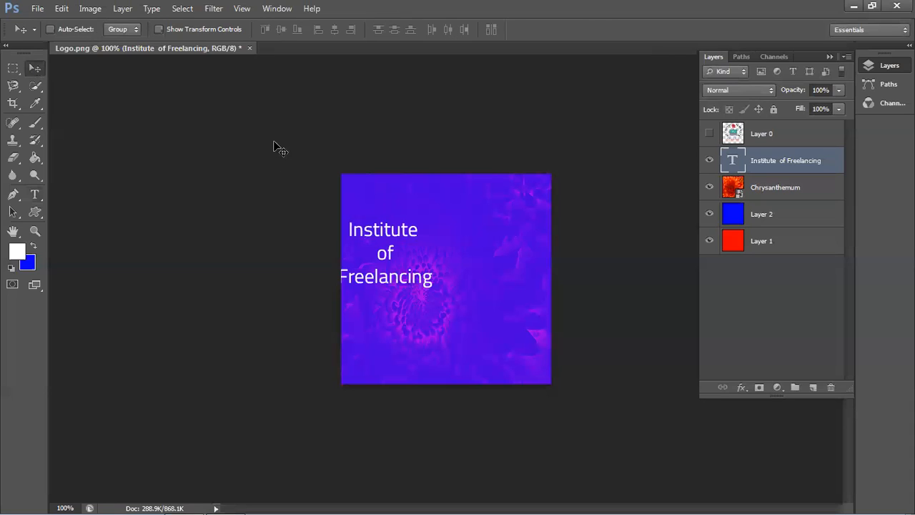
left_click(198, 29)
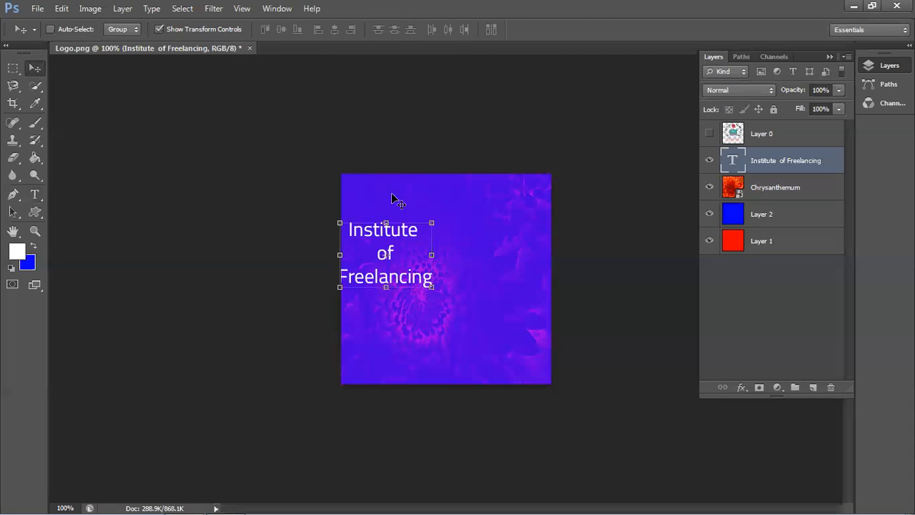
left_click_drag(404, 228, 429, 193)
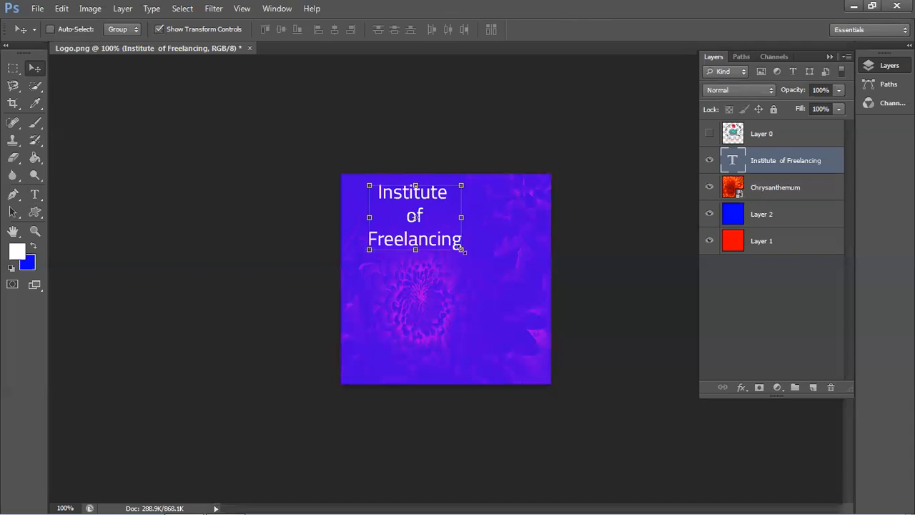
left_click_drag(460, 248, 534, 303)
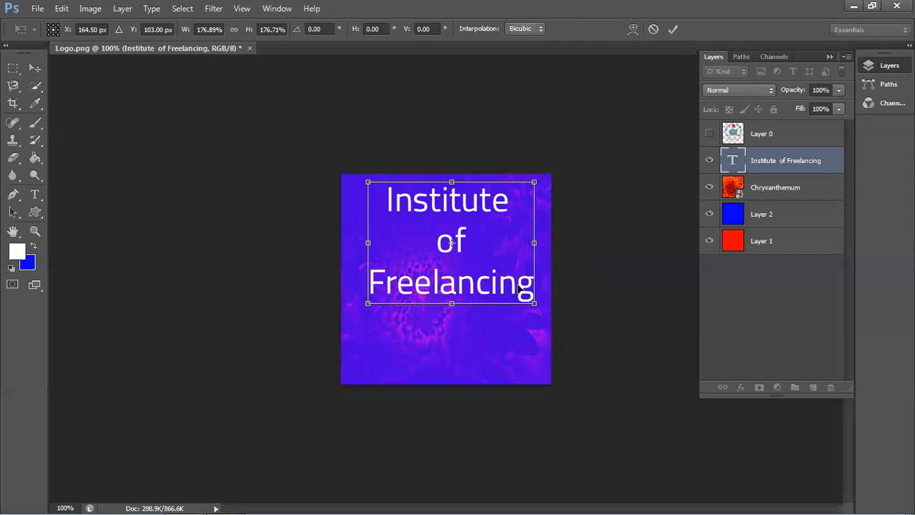
key("Return")
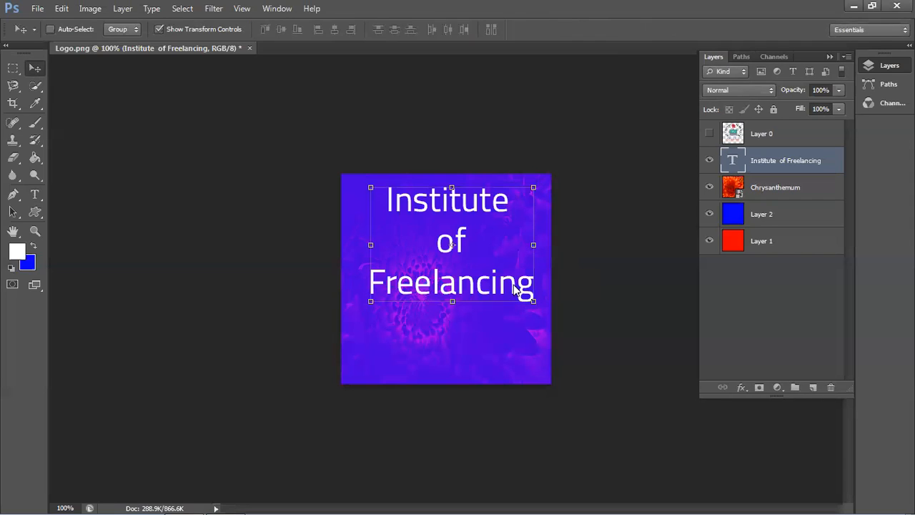
left_click(161, 30)
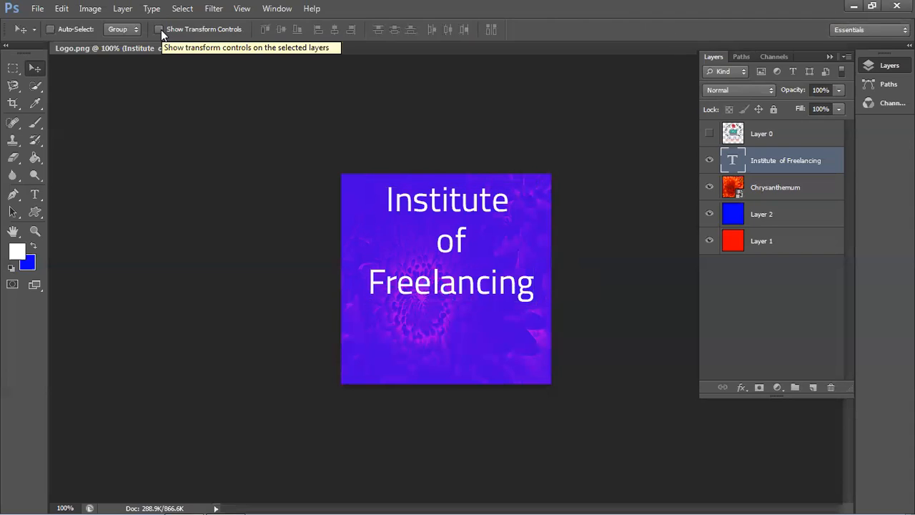
right_click(768, 161)
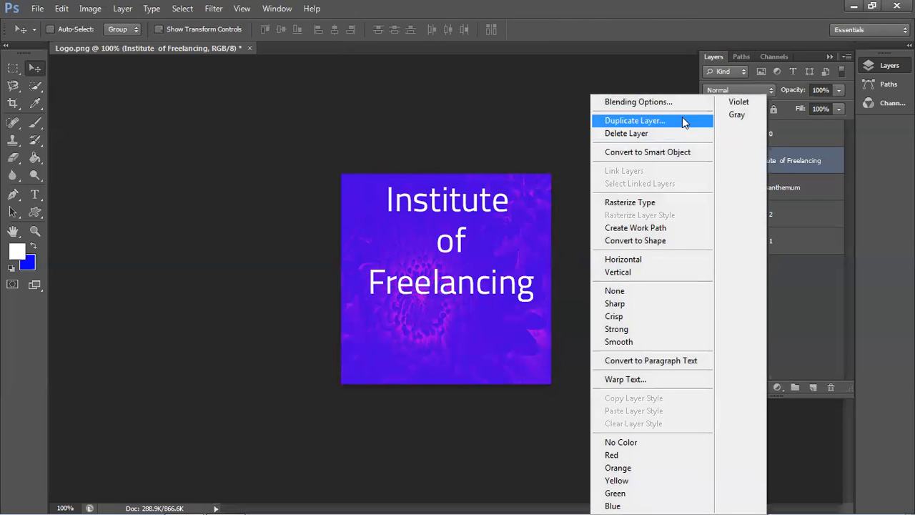
left_click(665, 104)
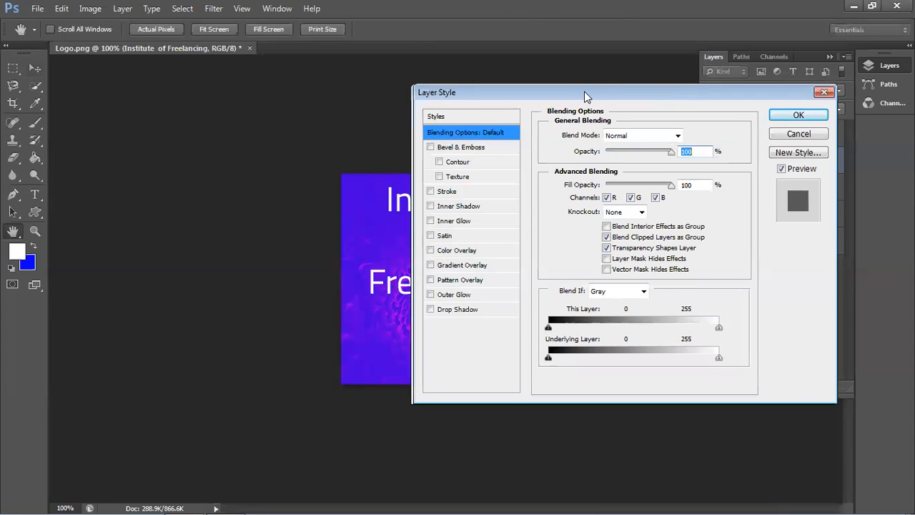
left_click_drag(584, 91, 707, 78)
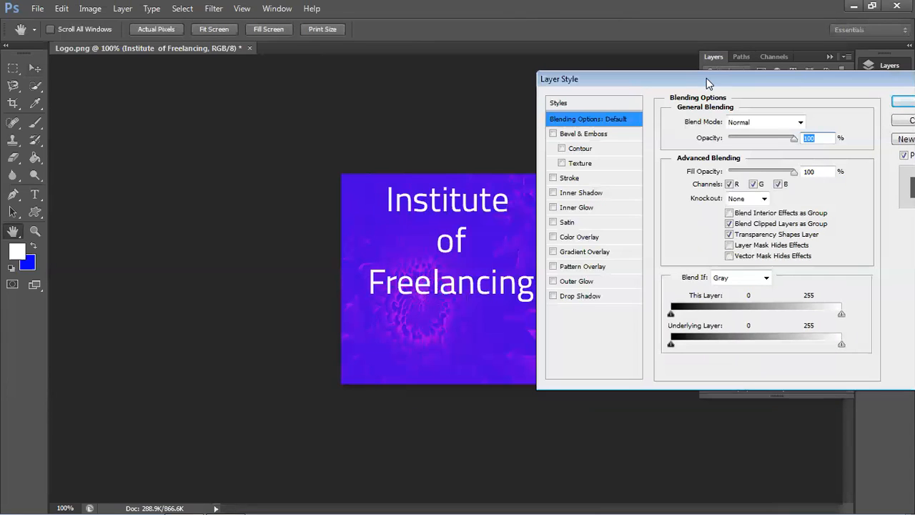
left_click(193, 55)
left_click(902, 101)
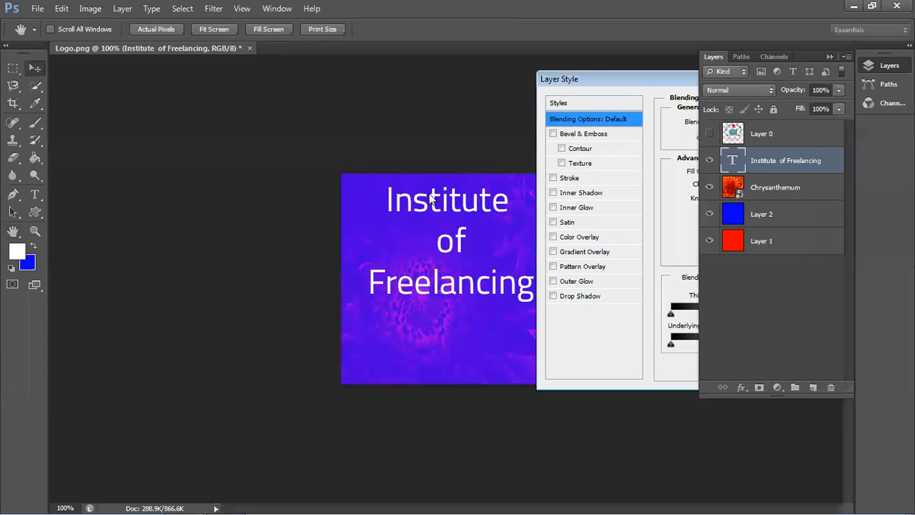
- Undock the Logo.png document into a floating window and shrink it to fit closely around the canvas
left_click_drag(138, 46, 170, 79)
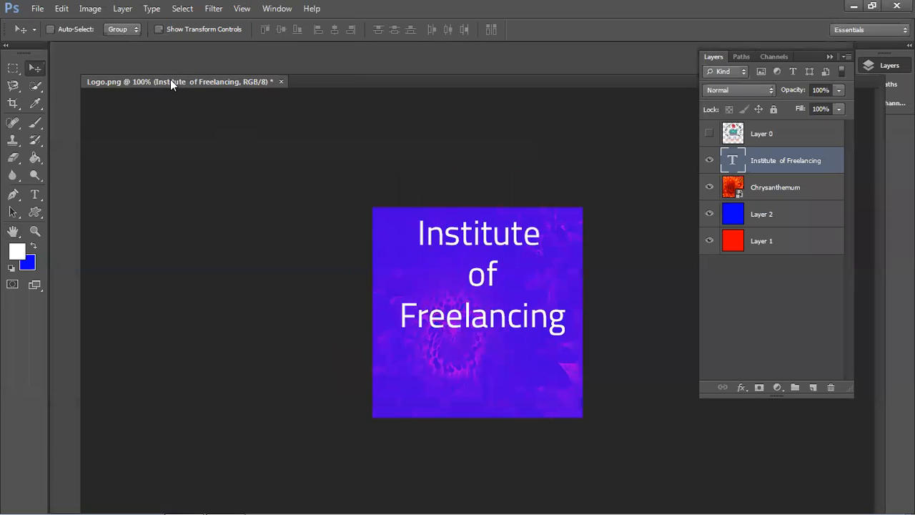
left_click_drag(298, 311, 369, 386)
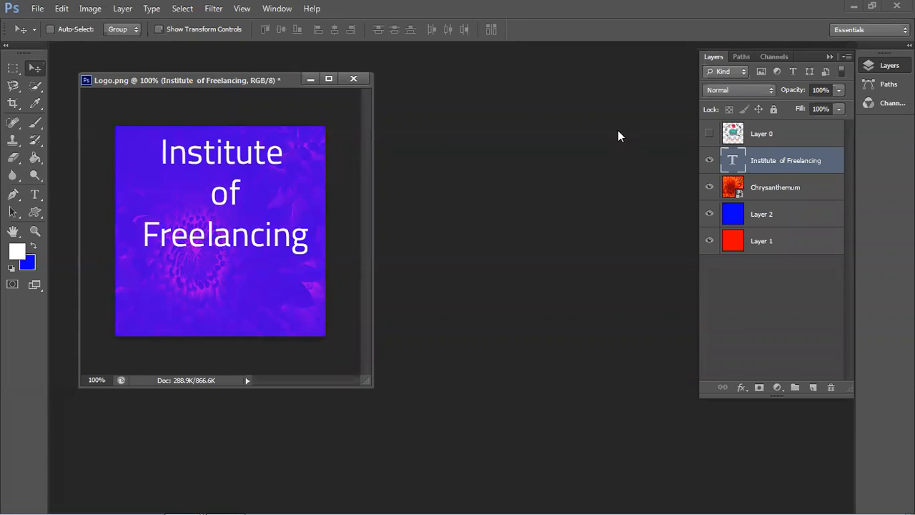
- Give the text layer a drop shadow with distance 6 px, spread 9% and size 46 px, and toggle the effect off and on
right_click(766, 157)
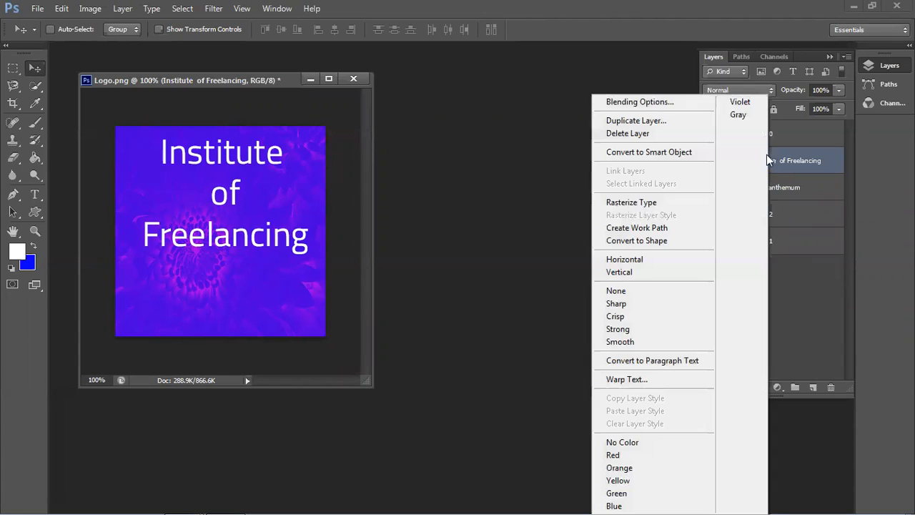
left_click(671, 100)
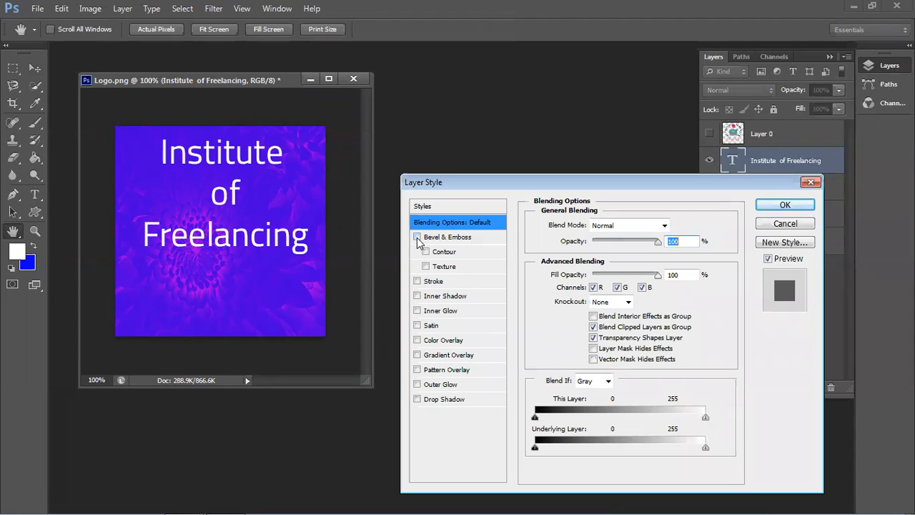
left_click(418, 400)
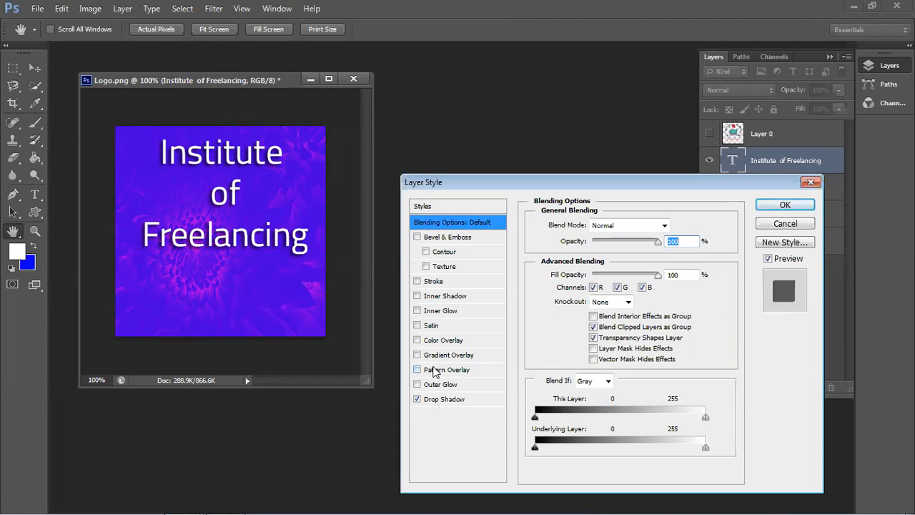
left_click(449, 400)
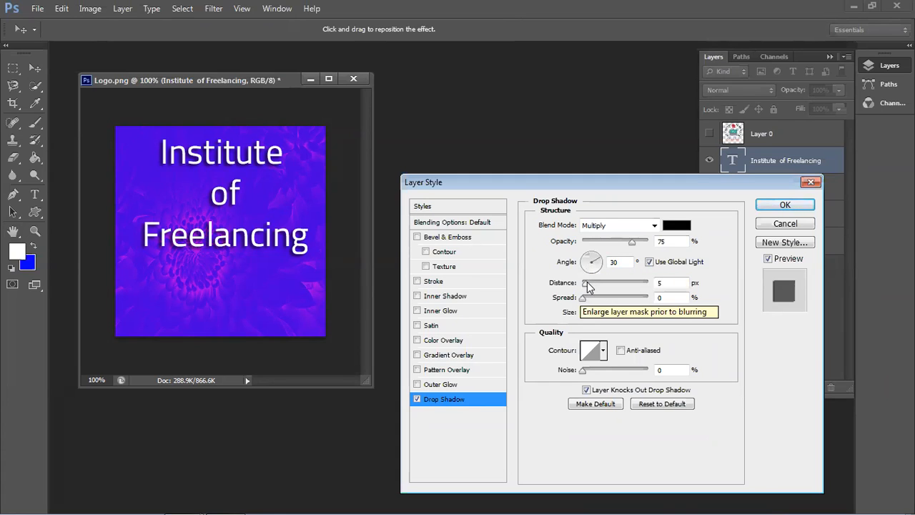
left_click_drag(586, 282, 601, 319)
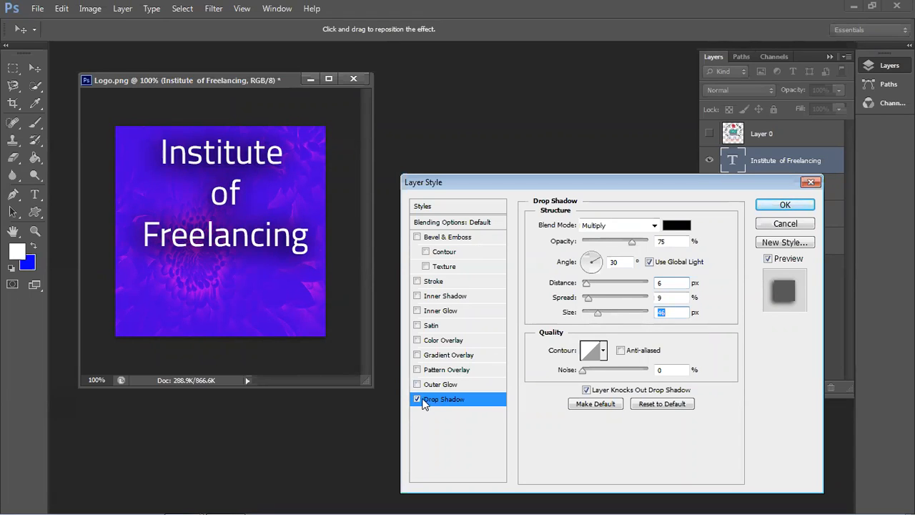
left_click(785, 207)
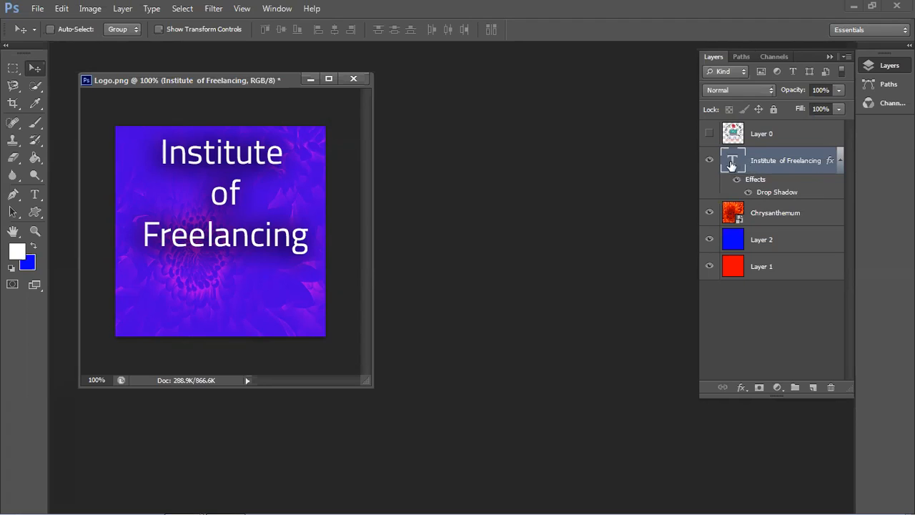
left_click(748, 193)
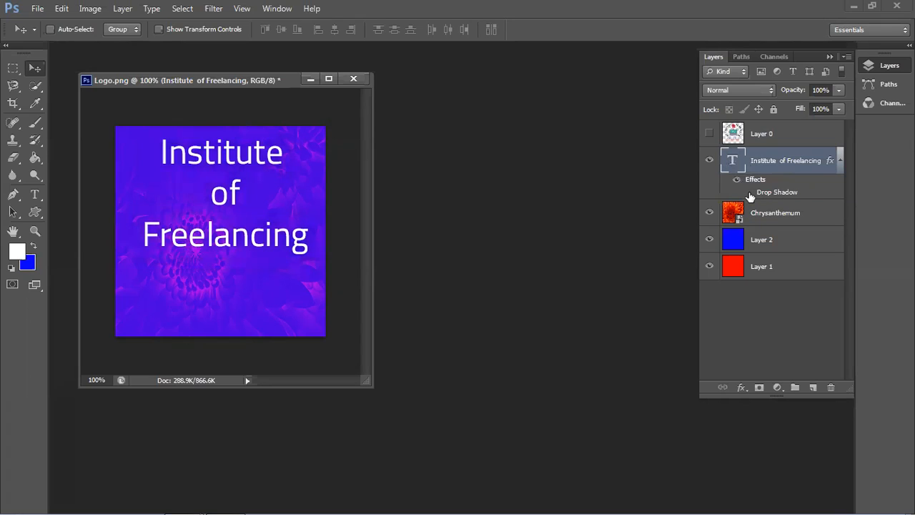
left_click(749, 193)
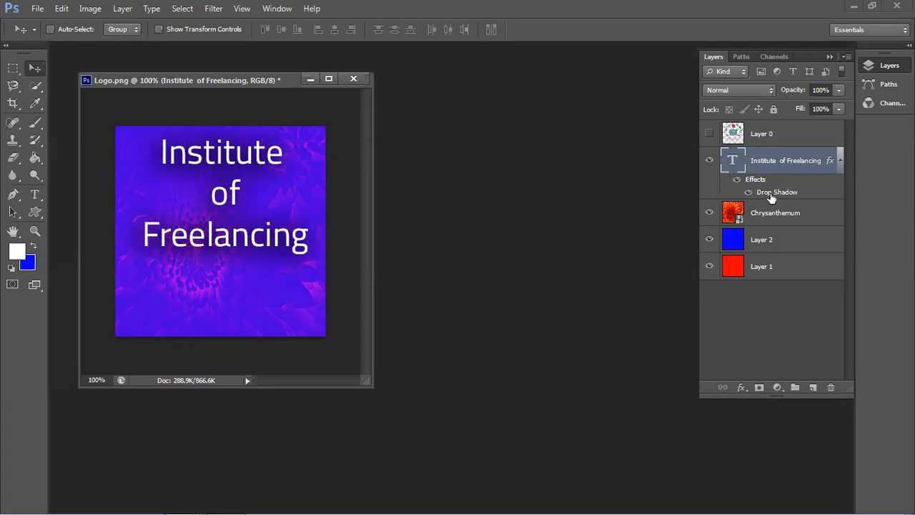
- Reopen the text's drop shadow settings, go through blend modes such as Color Burn, Lighten and Luminosity, and settle on Darken
double_click(771, 198)
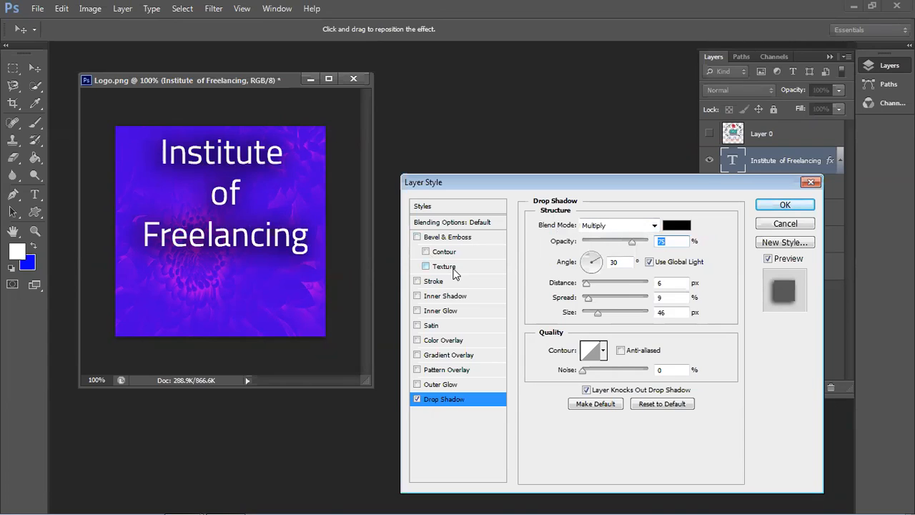
left_click(654, 226)
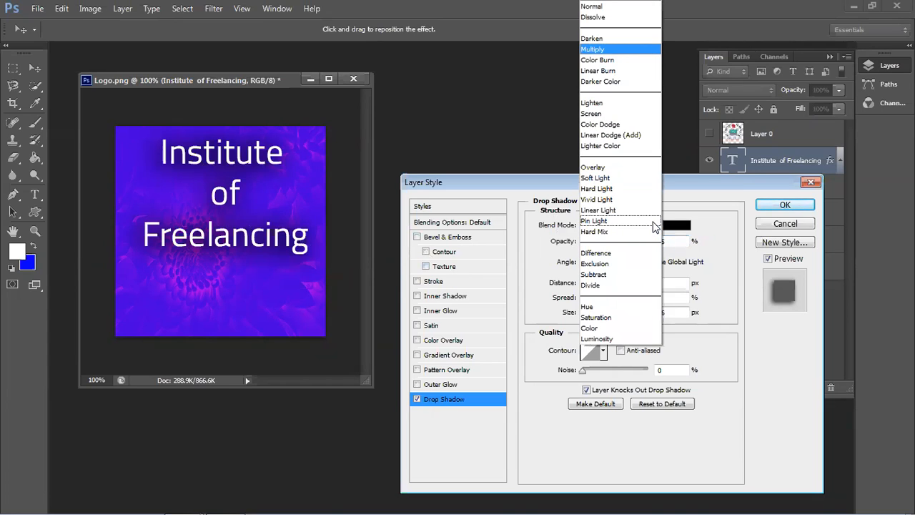
left_click(610, 38)
scroll(622, 230, "down", 2)
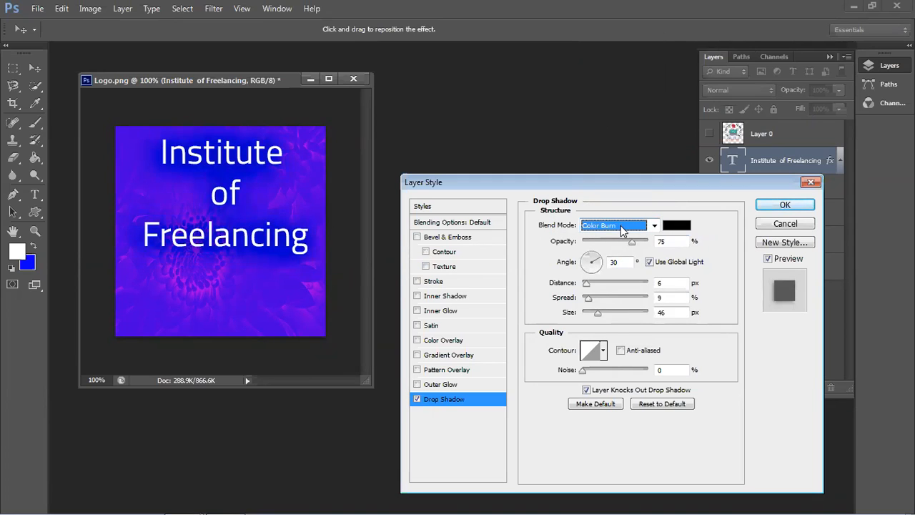
scroll(621, 230, "down", 3)
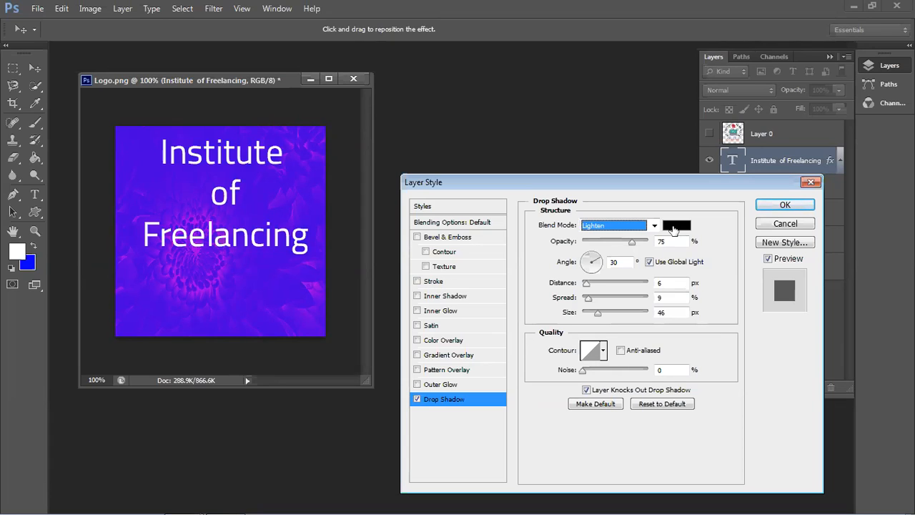
left_click(654, 226)
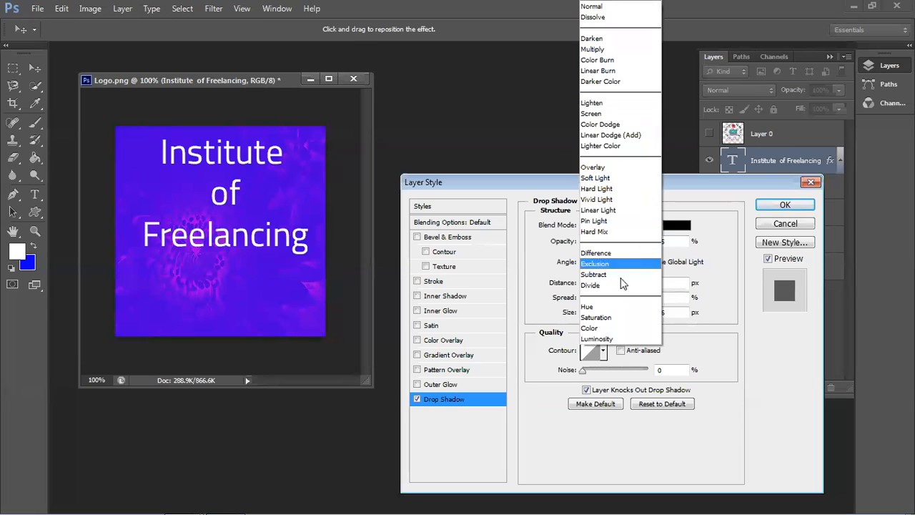
left_click(594, 339)
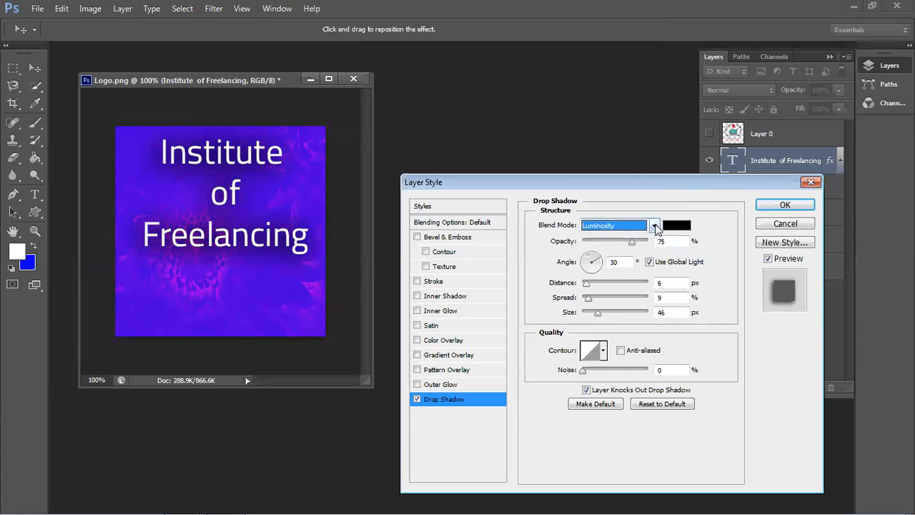
left_click(655, 226)
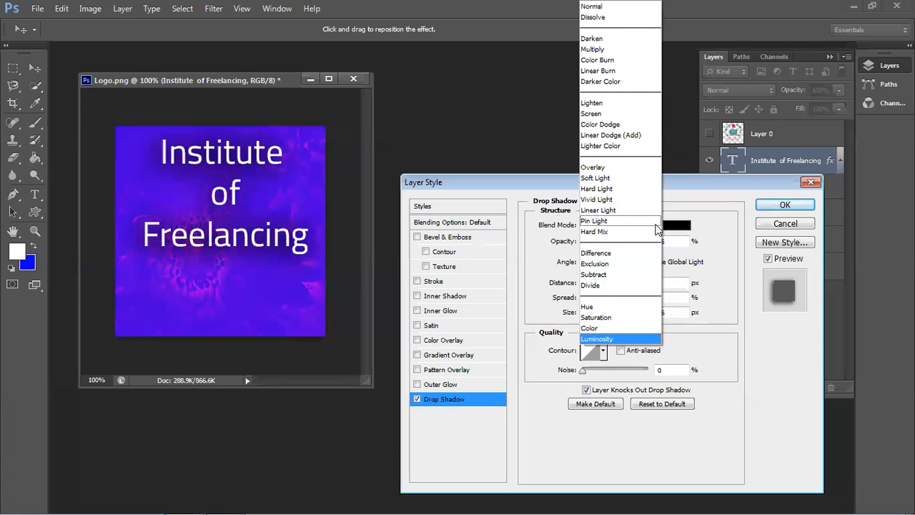
left_click(598, 39)
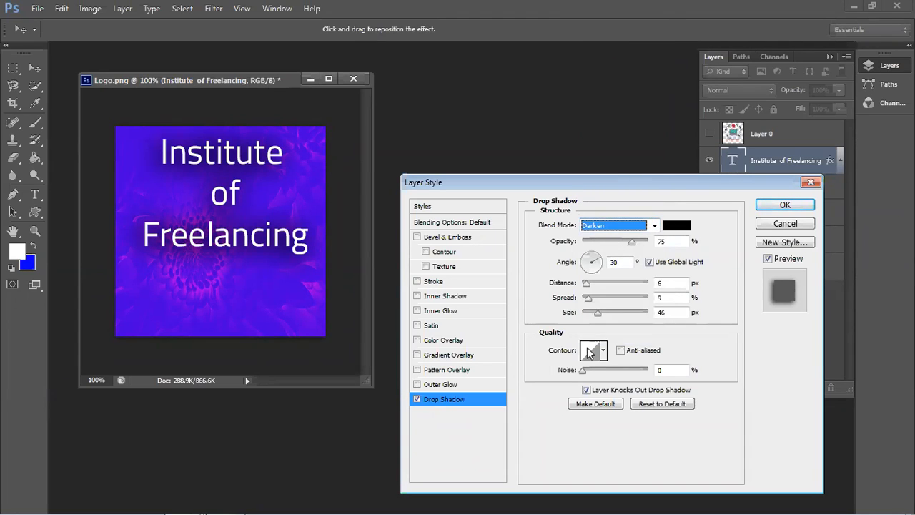
key("Tab")
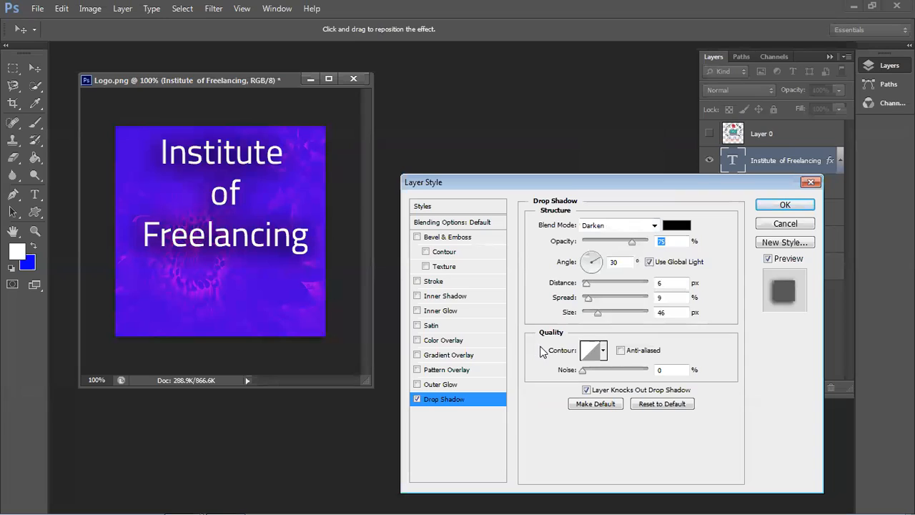
- Try several contour presets on the text's drop shadow, return to the straight diagonal contour and cancel the style changes
left_click(603, 351)
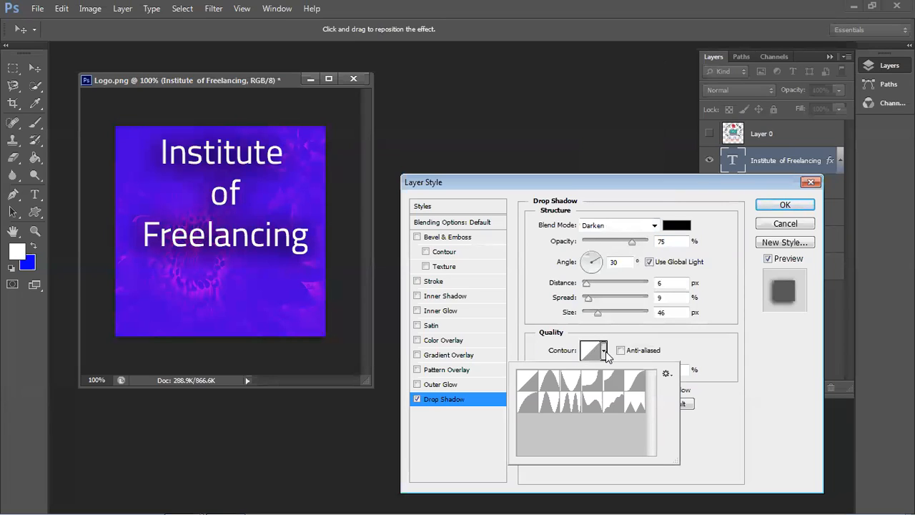
left_click(555, 387)
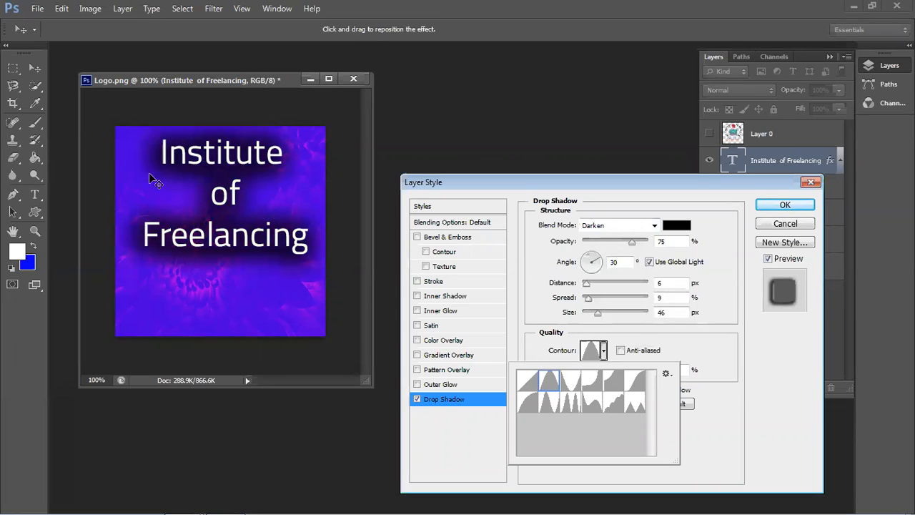
left_click(576, 387)
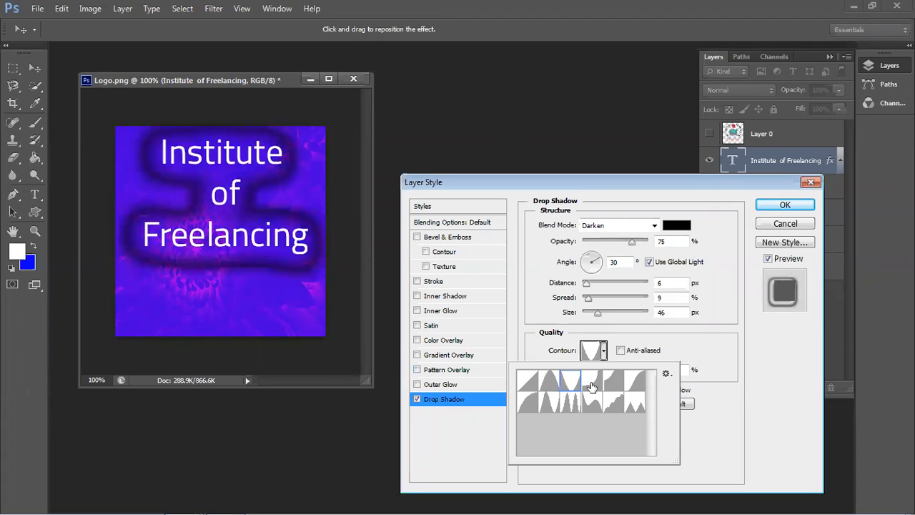
left_click(592, 384)
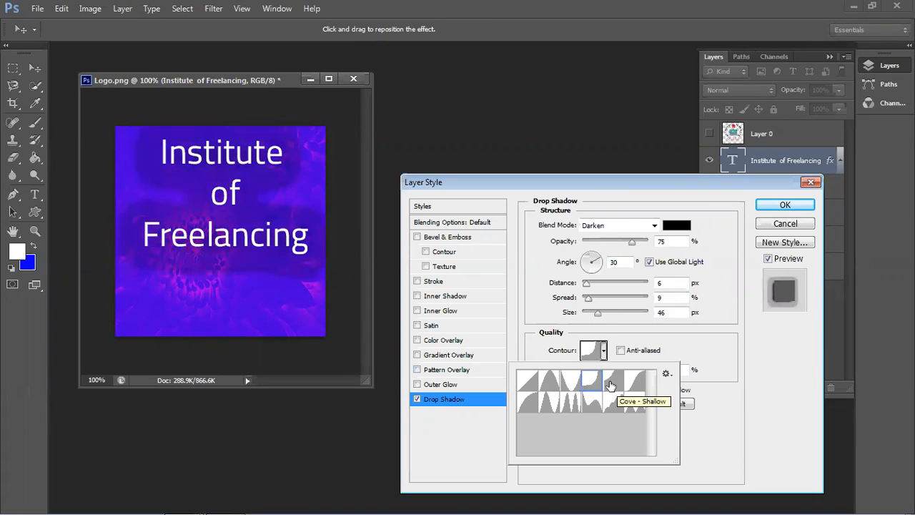
left_click(610, 386)
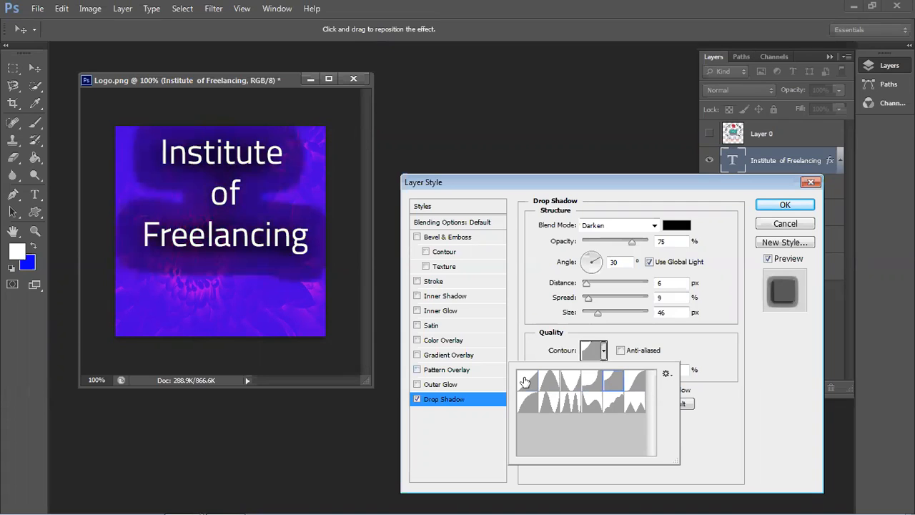
left_click(527, 380)
left_click(755, 350)
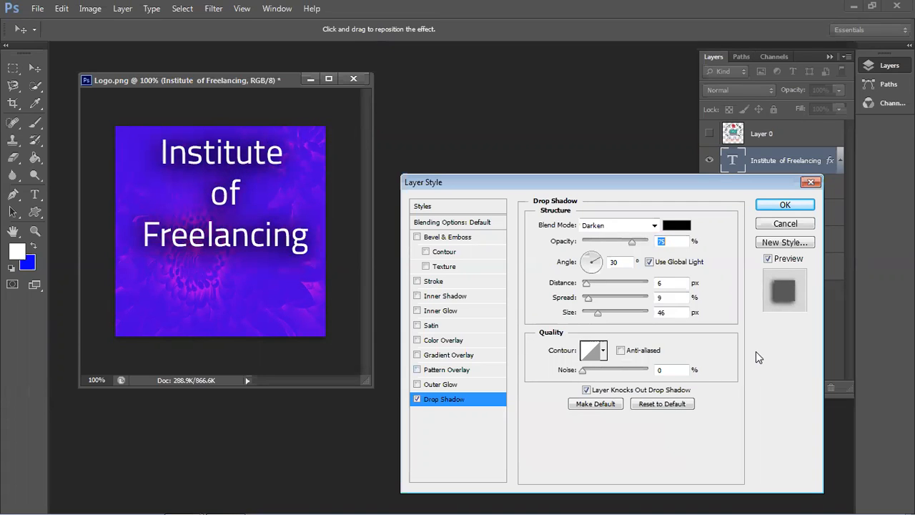
left_click(784, 223)
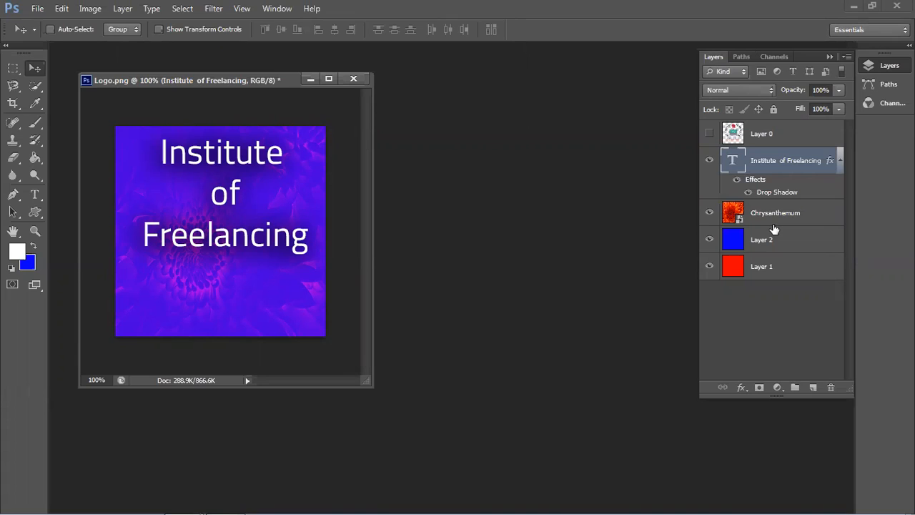
- Open the layer style settings of the "Institute of Freelancing" text layer and move the dialog higher on the screen
left_click(756, 270)
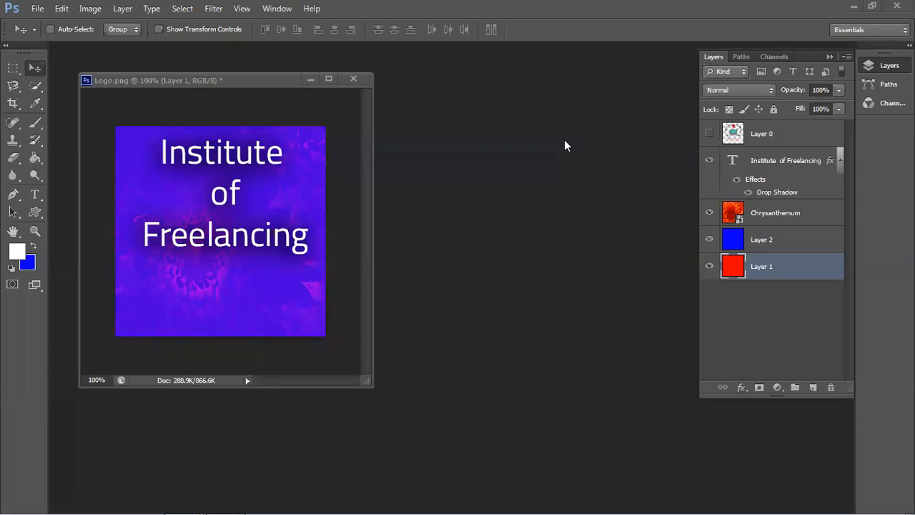
left_click(831, 160)
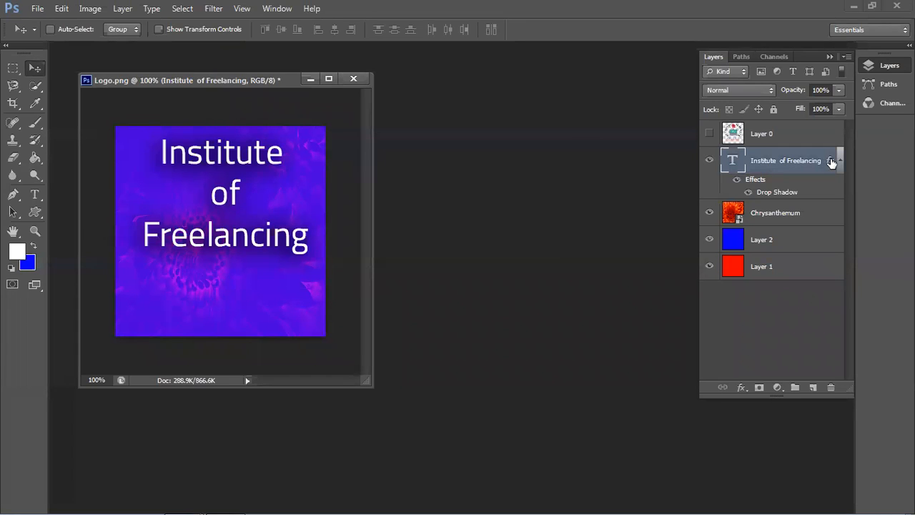
double_click(795, 171)
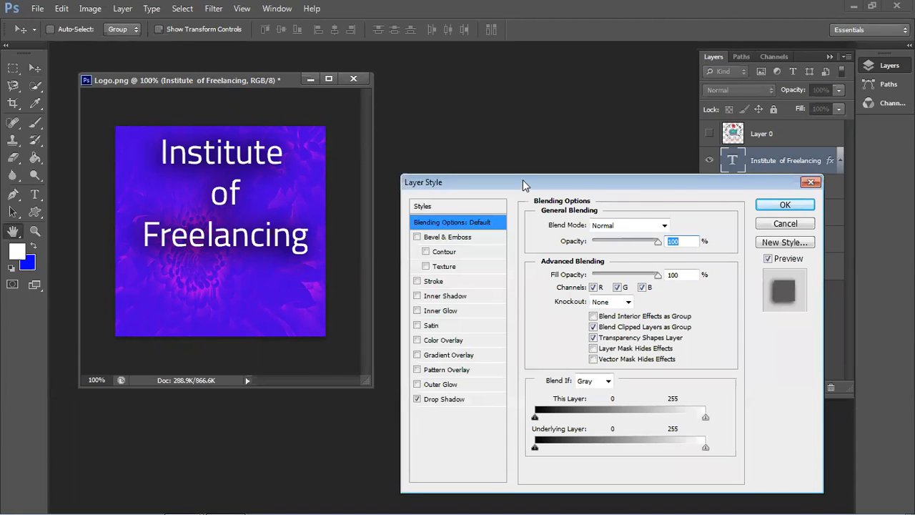
left_click_drag(522, 180, 510, 91)
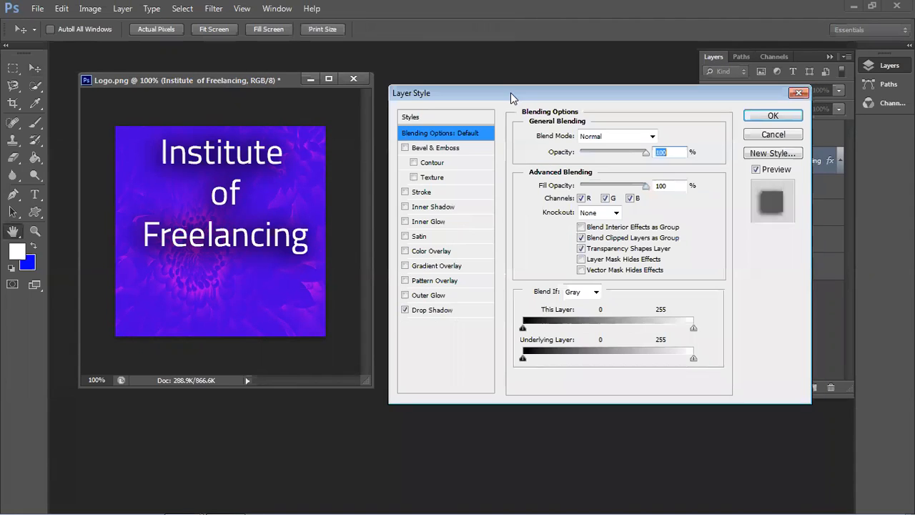
- Add an outer glow to the text and toggle the drop shadow off and on to compare the two effects
left_click(422, 295)
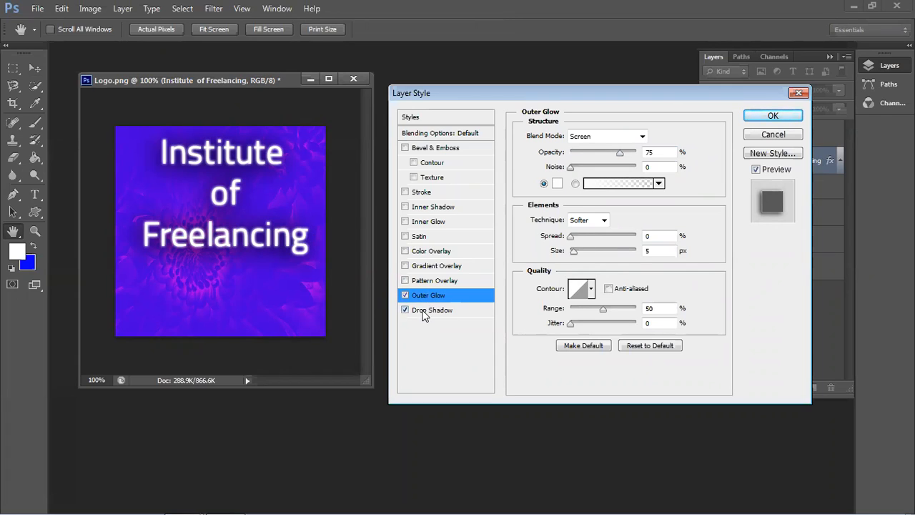
left_click(404, 310)
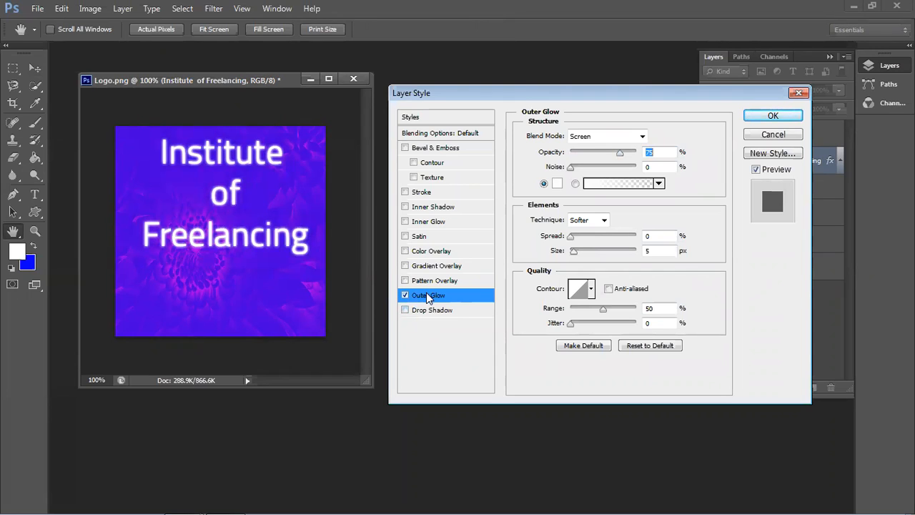
left_click(404, 310)
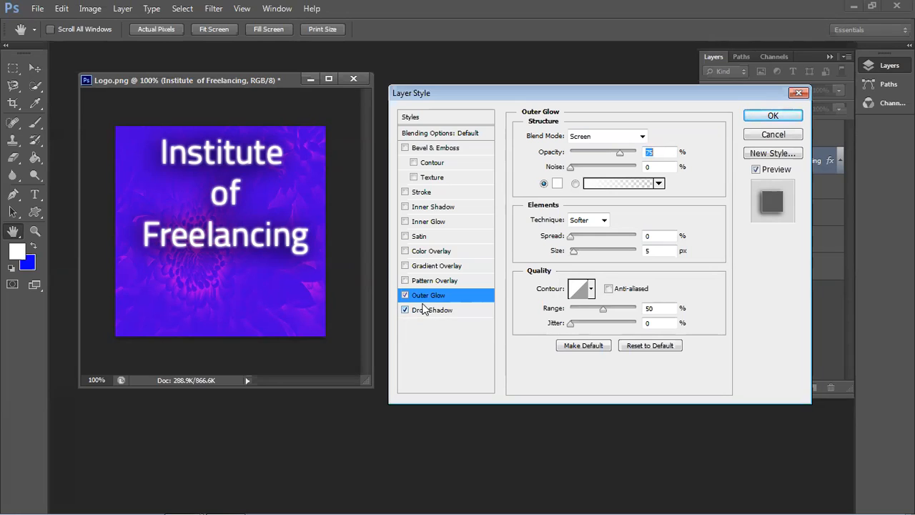
- Apply a pattern overlay to the text, try each available pattern, and turn off both the pattern overlay and the outer glow
left_click(405, 280)
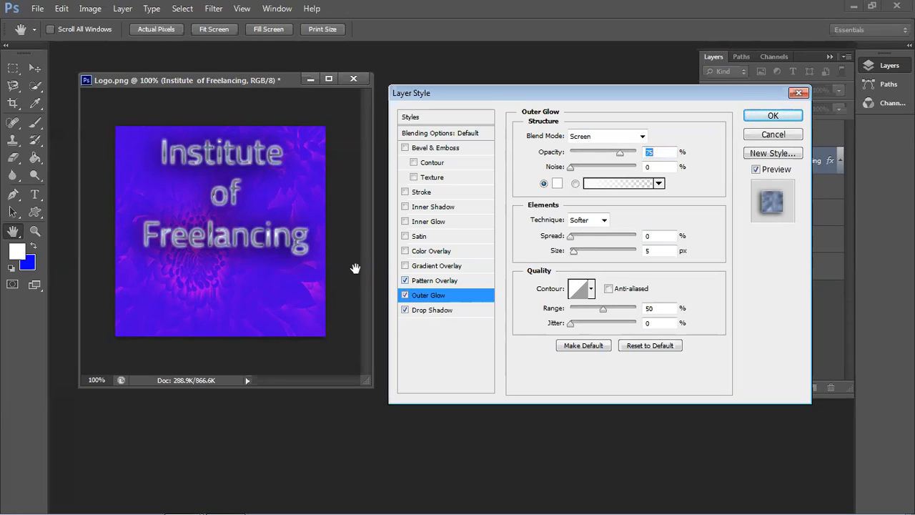
left_click(434, 280)
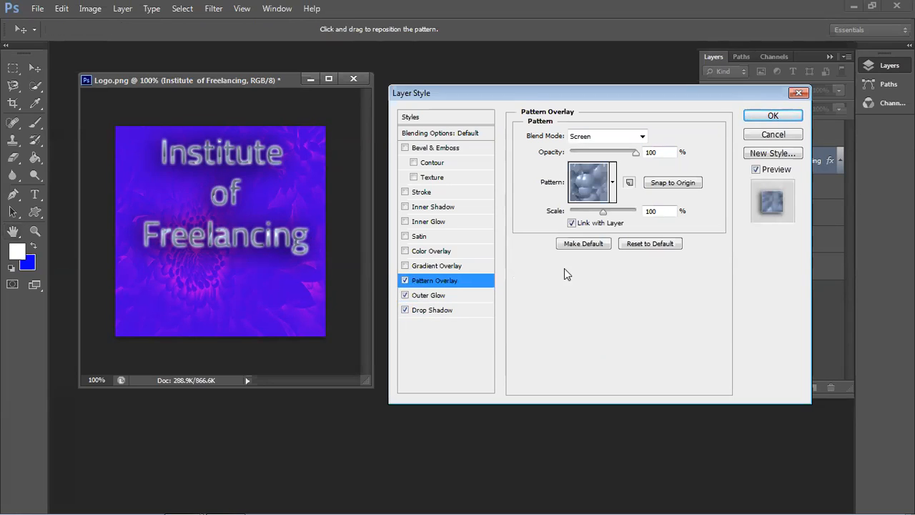
left_click(612, 181)
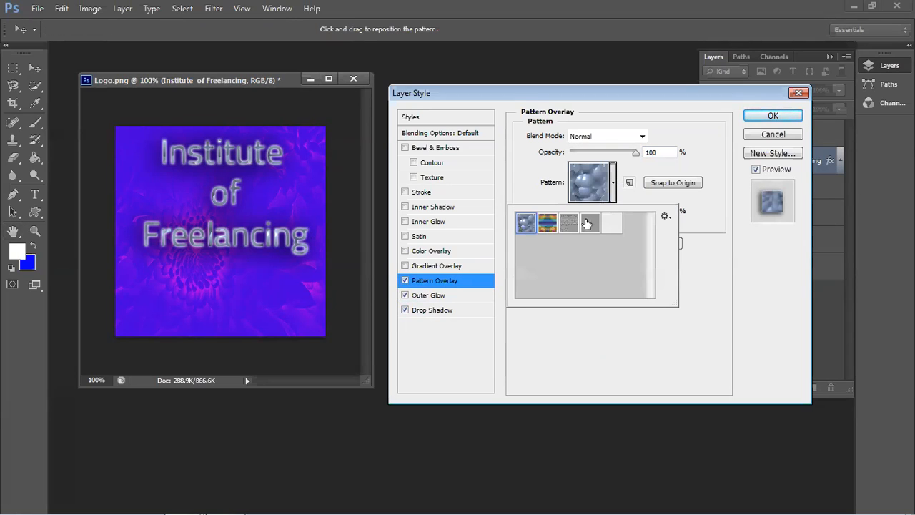
left_click(548, 223)
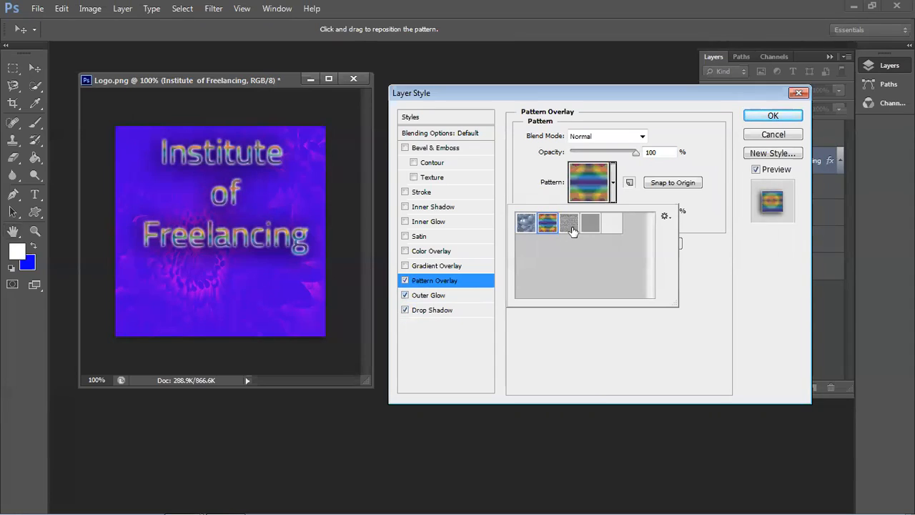
left_click(570, 226)
left_click(588, 229)
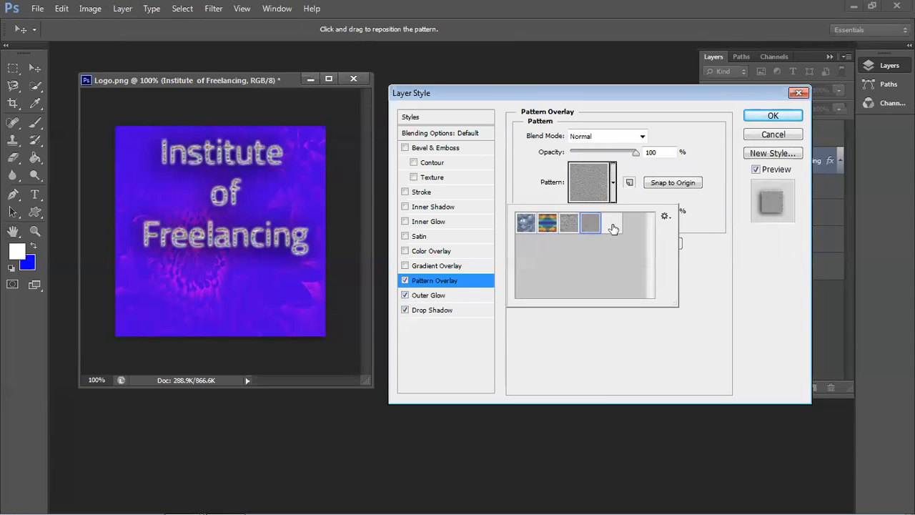
left_click(612, 225)
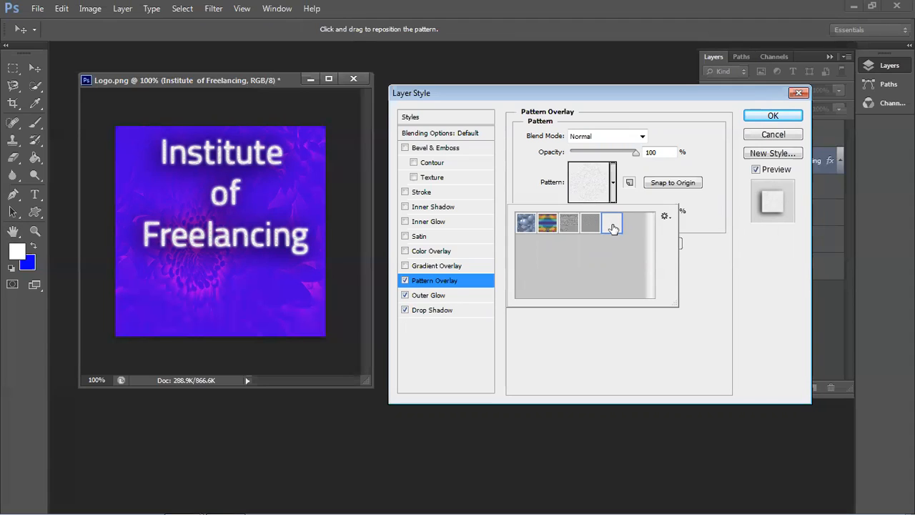
left_click(532, 196)
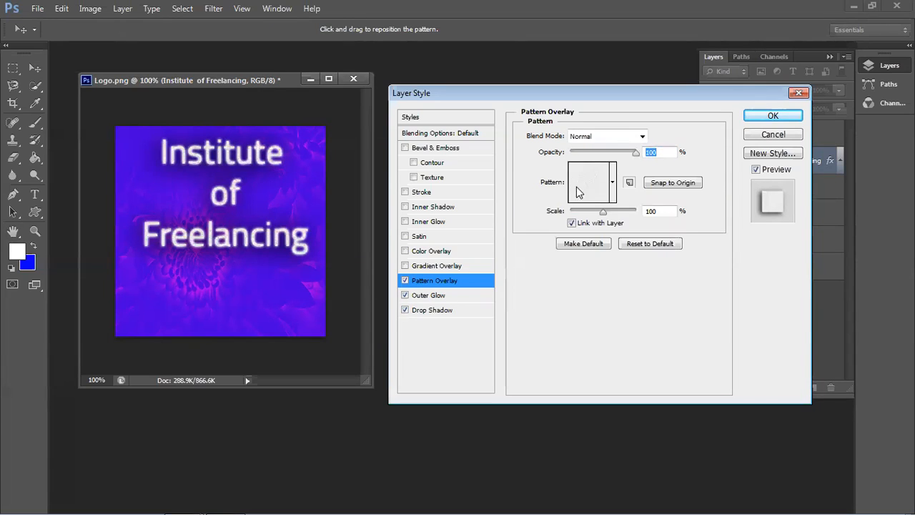
left_click(405, 281)
left_click(405, 296)
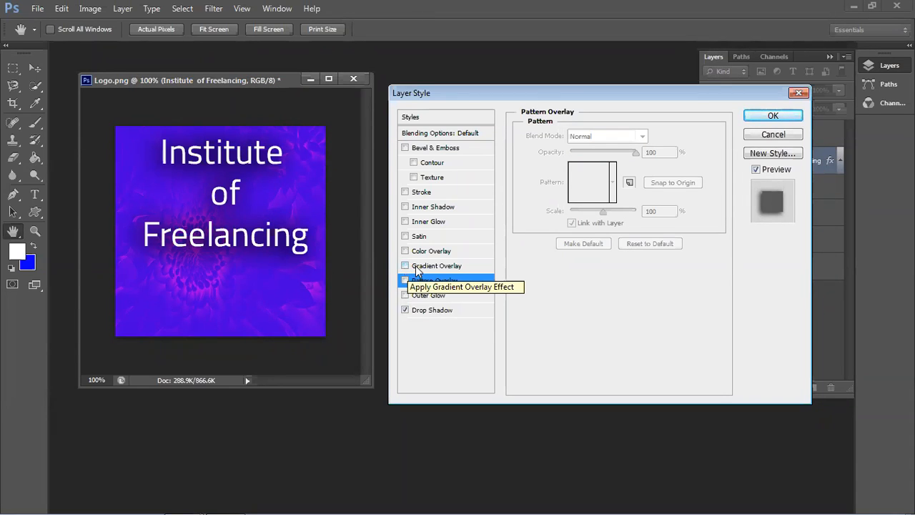
- Apply a gradient overlay to the text and try presets such as Orange, Yellow, Orange, ending on Transparent Rainbow
left_click(415, 265)
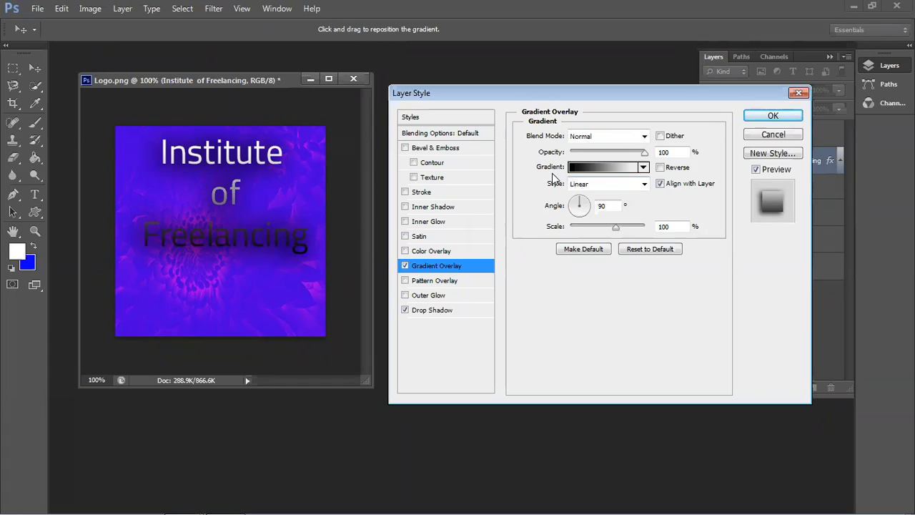
left_click(643, 167)
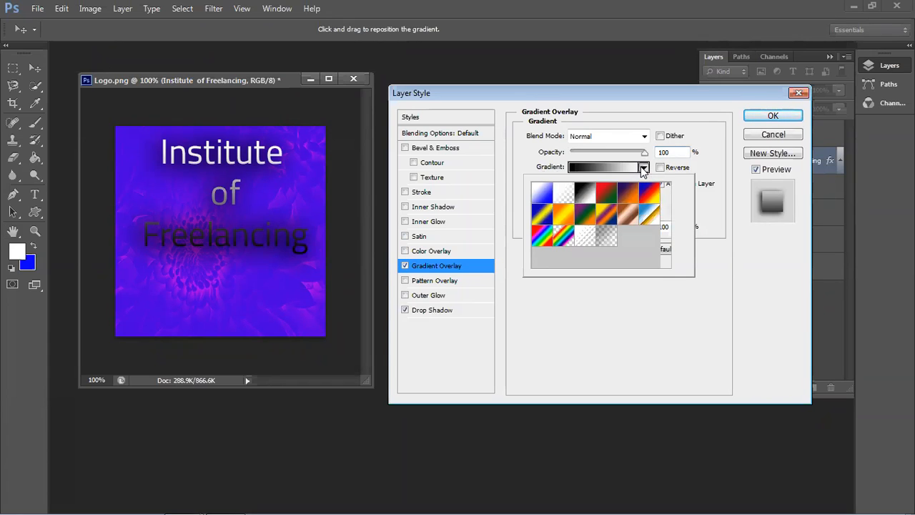
left_click(651, 191)
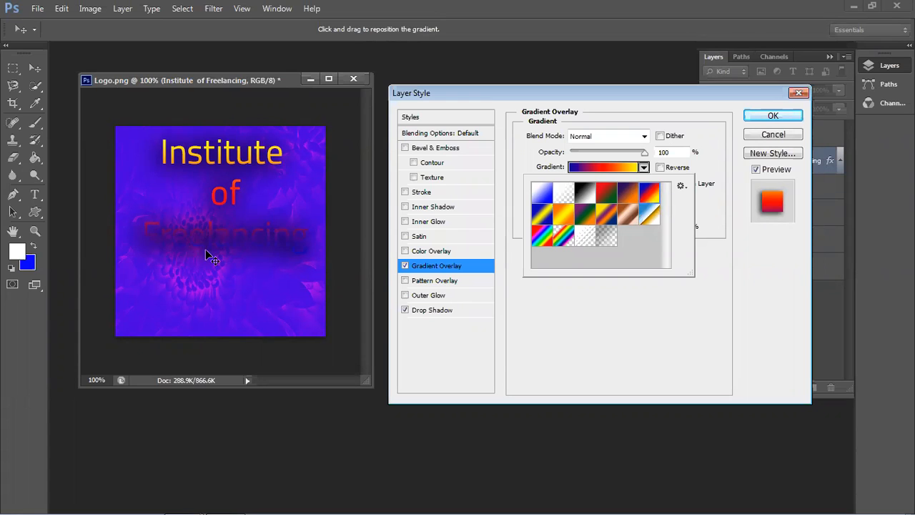
left_click(563, 222)
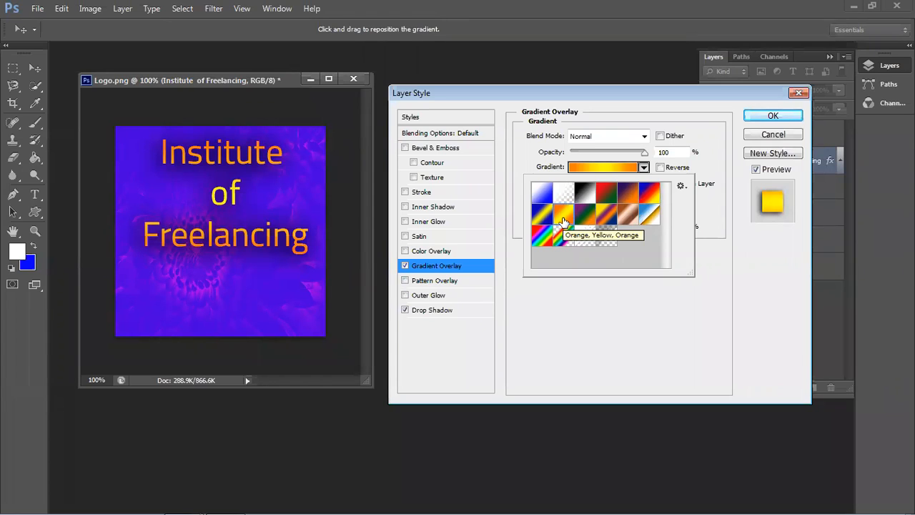
left_click(543, 213)
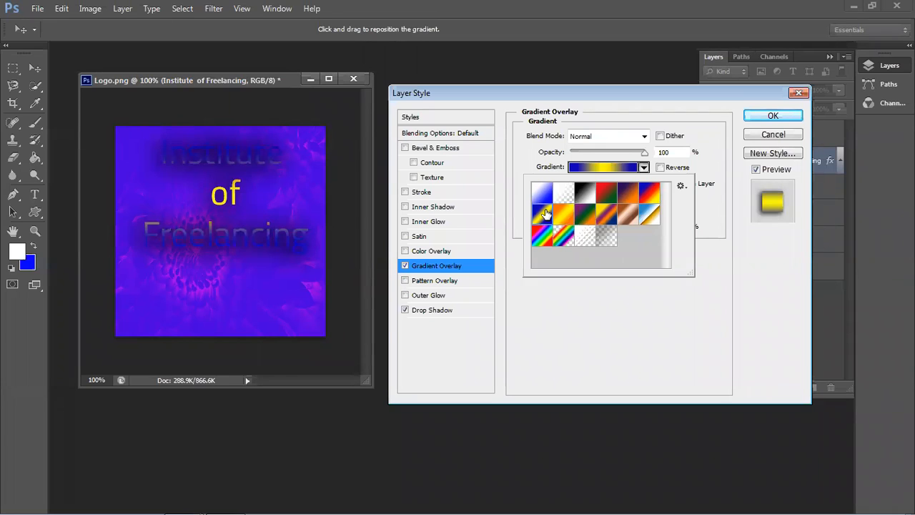
left_click(563, 237)
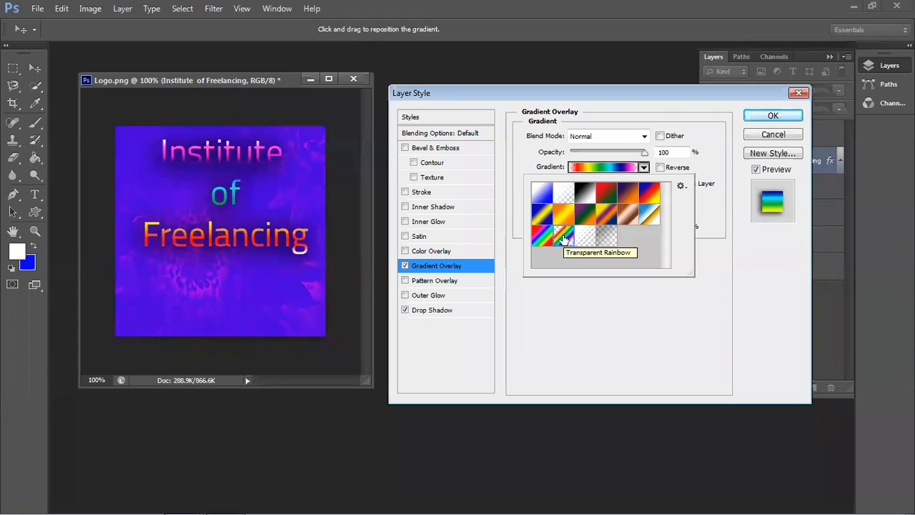
left_click(715, 154)
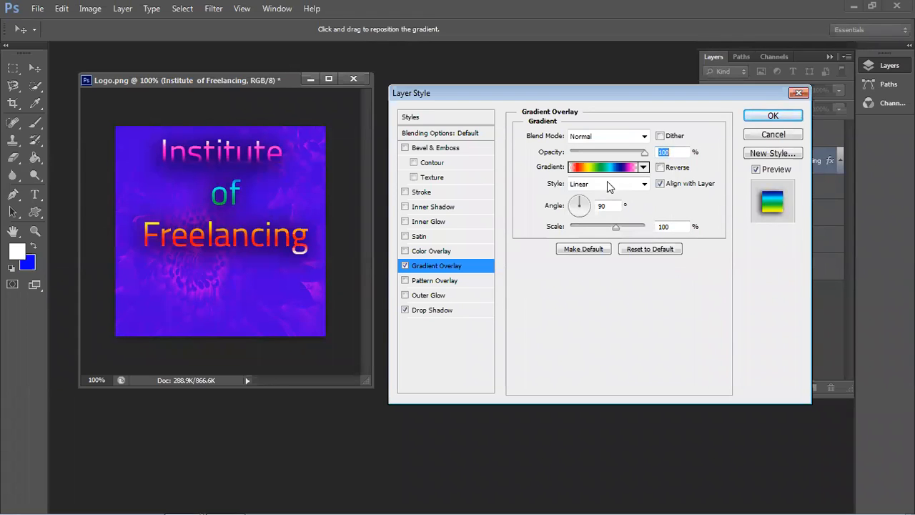
- Switch the text's gradient overlay to the Orange, Yellow, Orange preset and turn the gradient overlay off
left_click(644, 167)
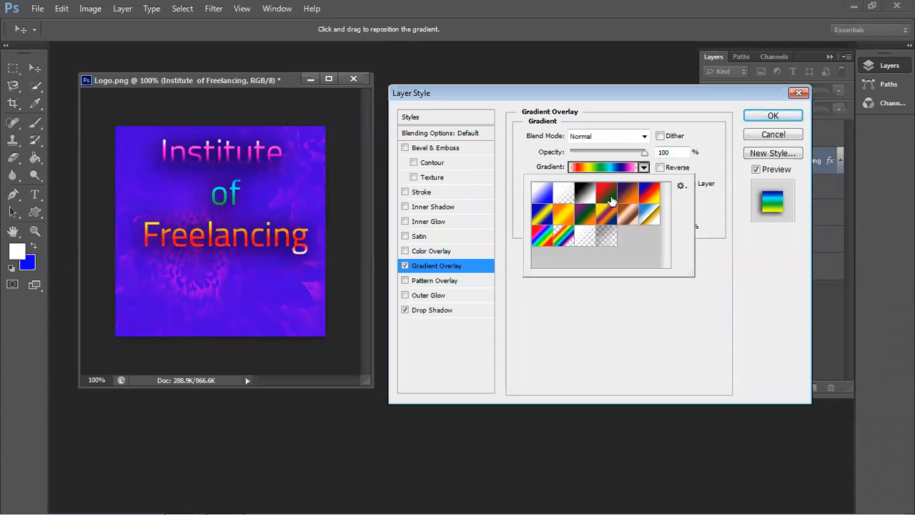
left_click(566, 216)
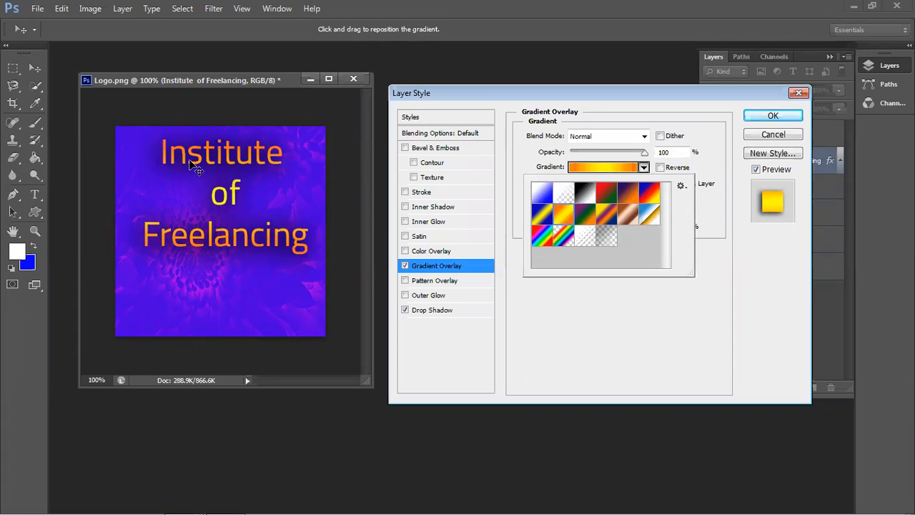
left_click(404, 264)
left_click(405, 264)
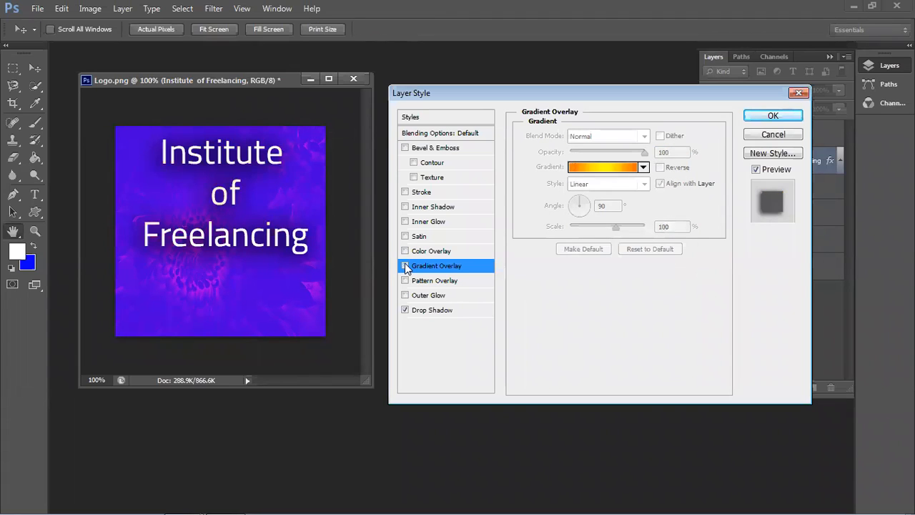
- Add a color overlay to the text and set its color to red, ff0404
left_click(404, 251)
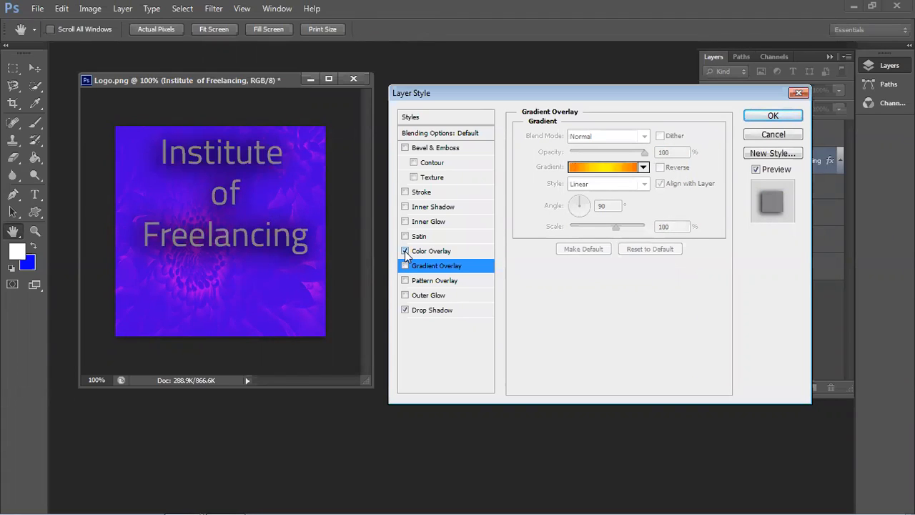
left_click(418, 251)
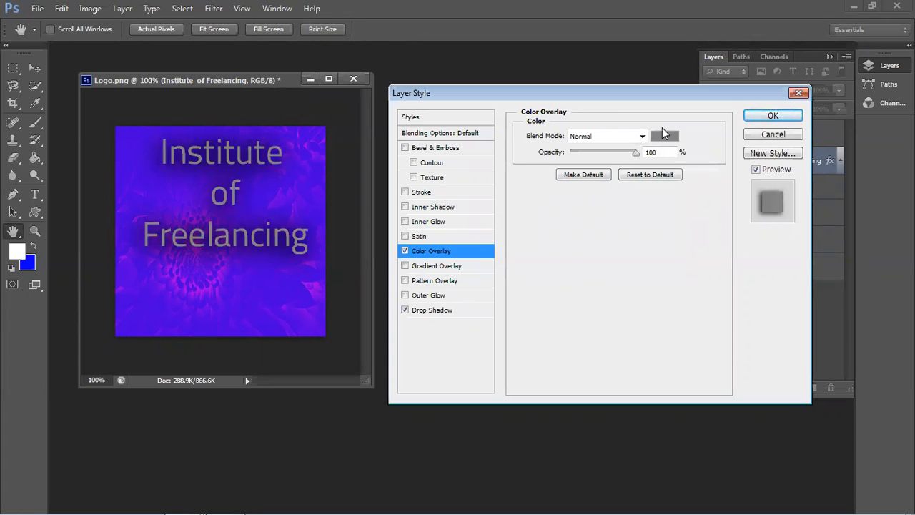
left_click(664, 136)
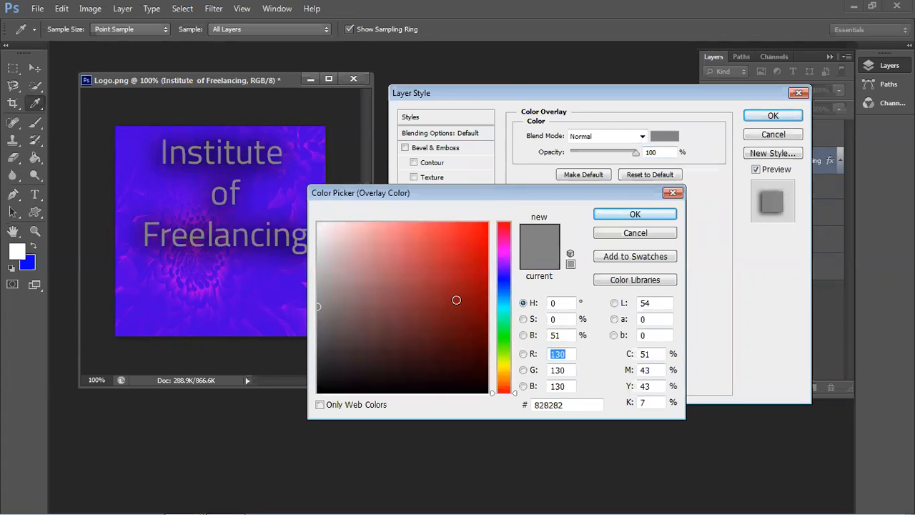
left_click_drag(460, 301, 482, 206)
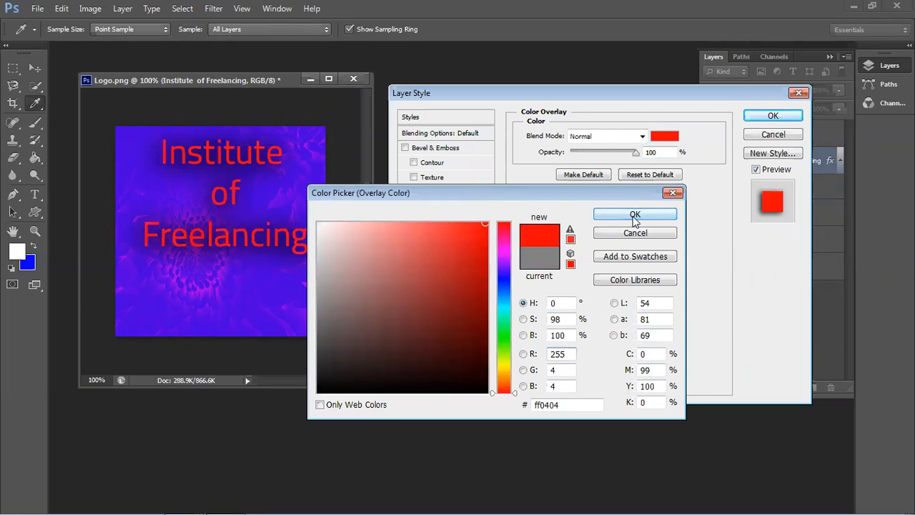
left_click(628, 214)
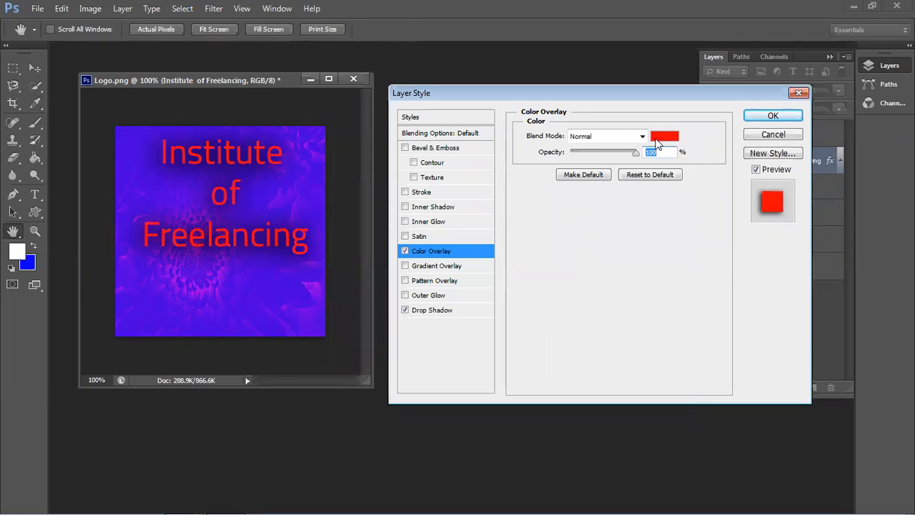
- Try yellow and green for the text's color overlay, ending on cyan 04fcff, and turn the color overlay off
left_click(656, 143)
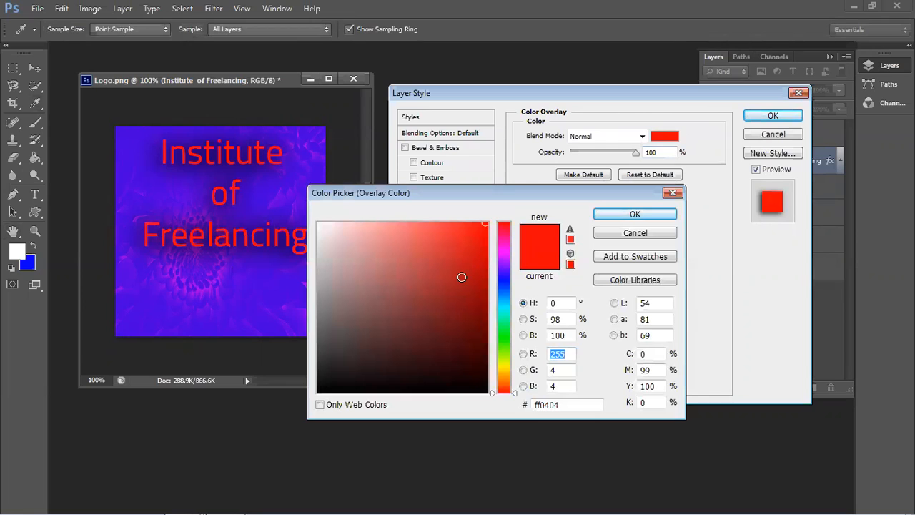
left_click(503, 363)
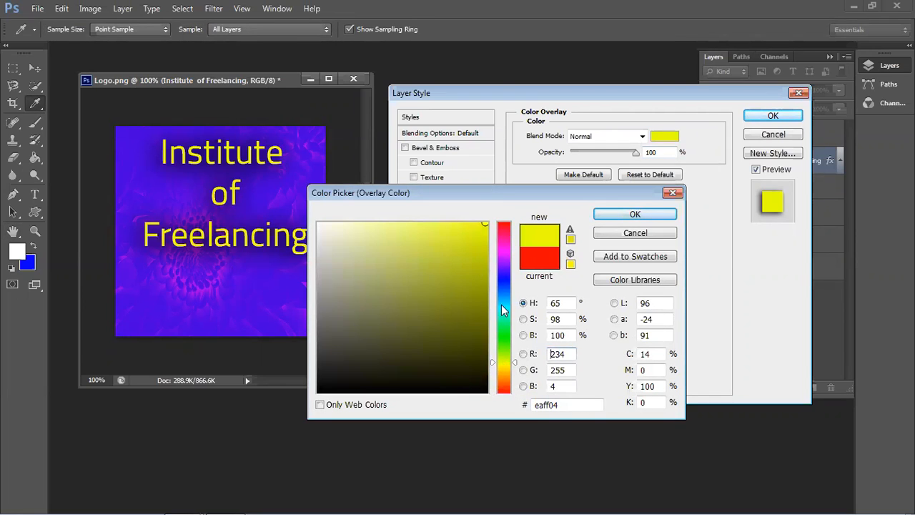
left_click(502, 329)
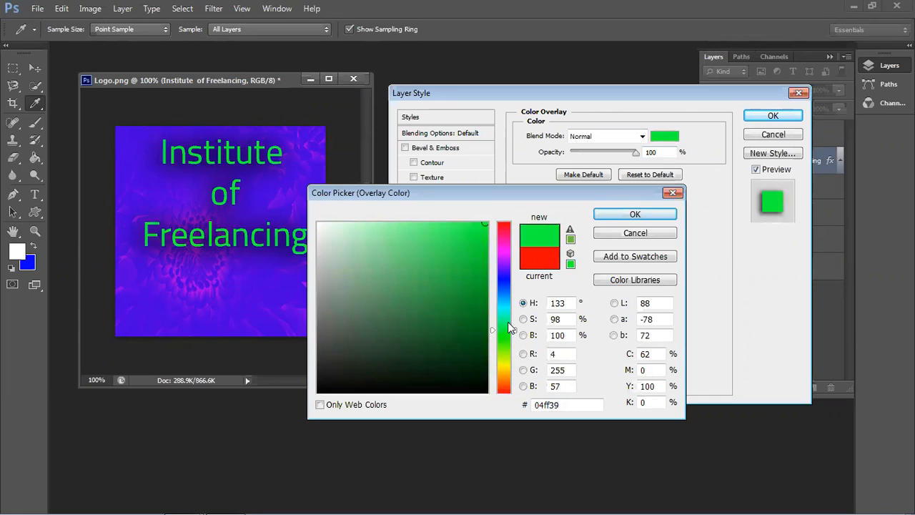
left_click(503, 307)
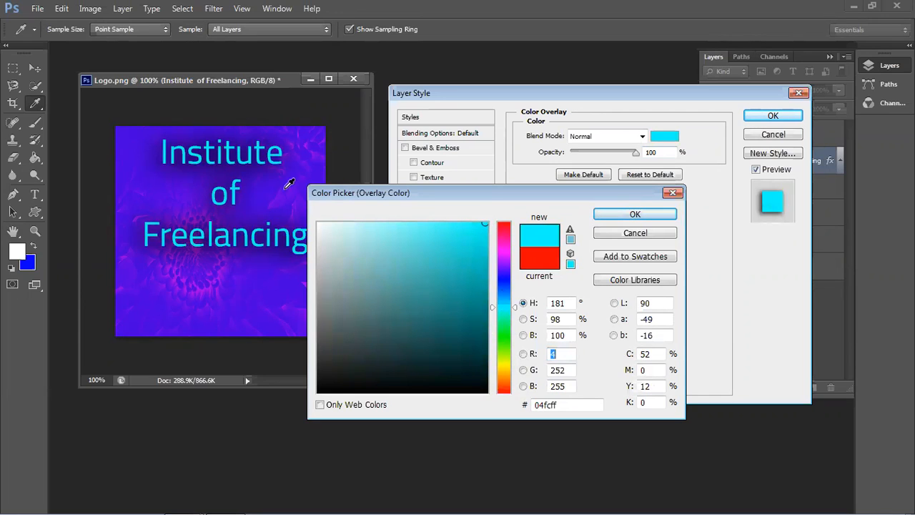
left_click(623, 220)
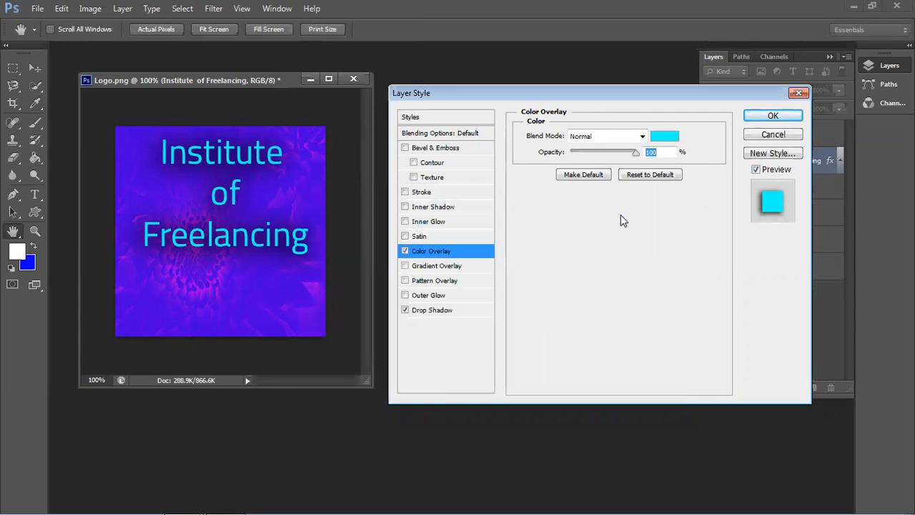
left_click(404, 251)
- Try the satin and inner glow effects on the text, turning each one off again
left_click(404, 236)
left_click(405, 235)
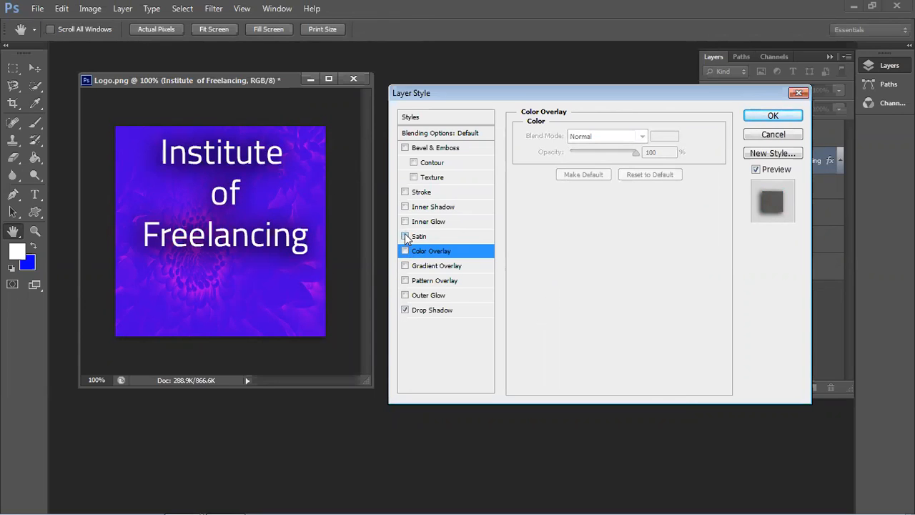
left_click(421, 223)
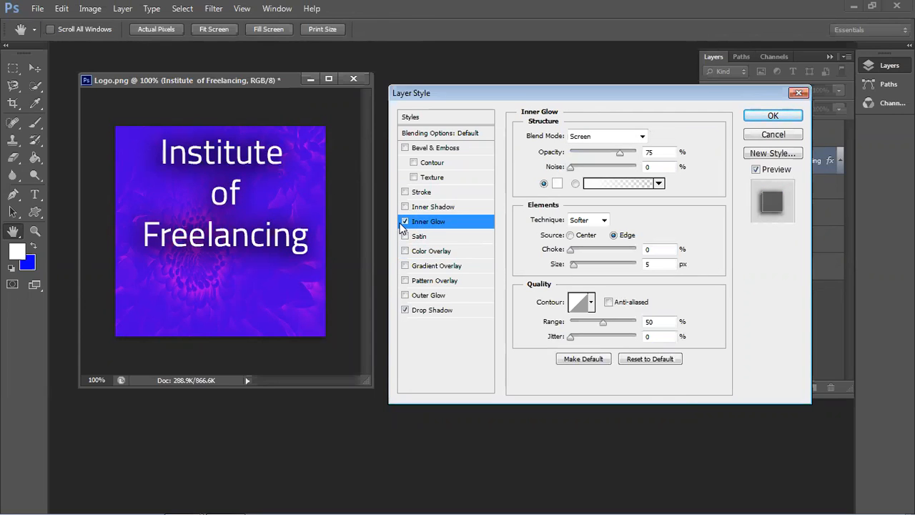
left_click(405, 222)
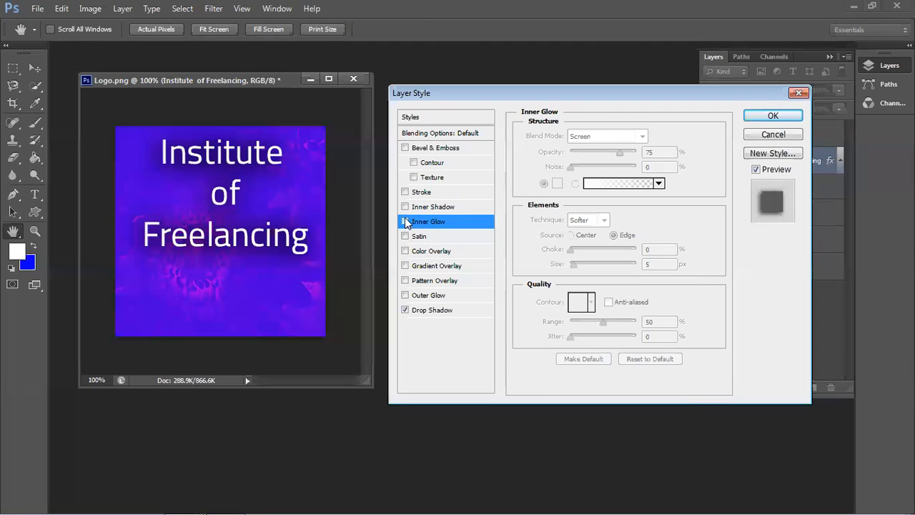
- Add a black 3 px outside stroke to the text
left_click(404, 193)
left_click(421, 192)
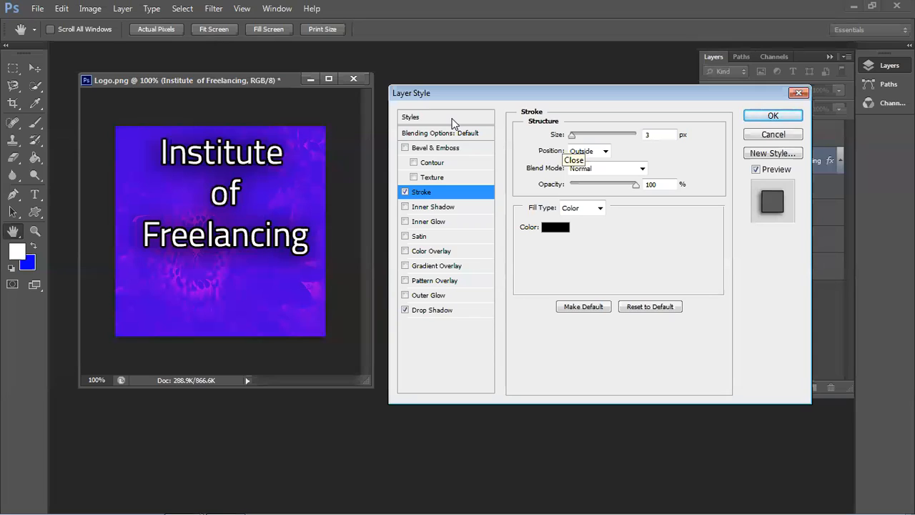
left_click(423, 199)
left_click(416, 199)
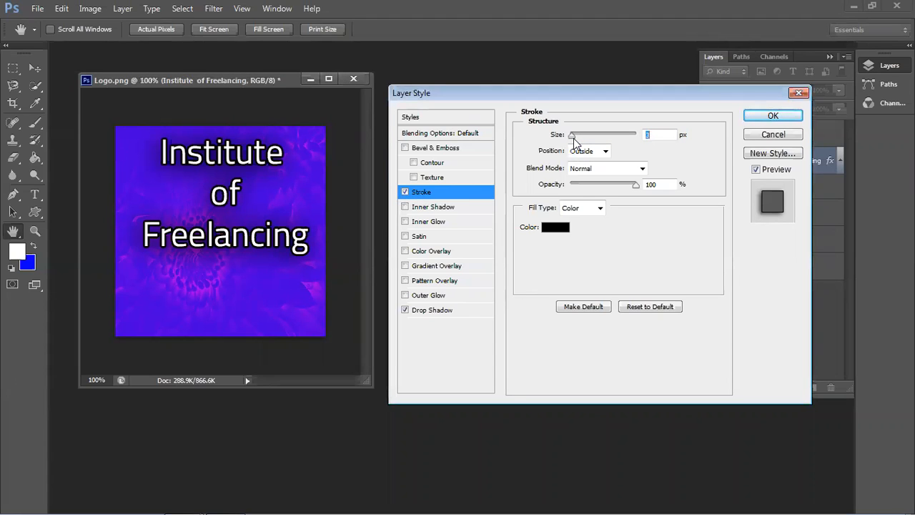
- Vary the text stroke's size, ending at 8 px with 18% opacity, and turn the stroke off
key("Up")
key("Up")
key("Up")
mouse_move(574, 138)
left_mouse_down()
mouse_move(617, 139)
mouse_move(573, 140)
left_mouse_up()
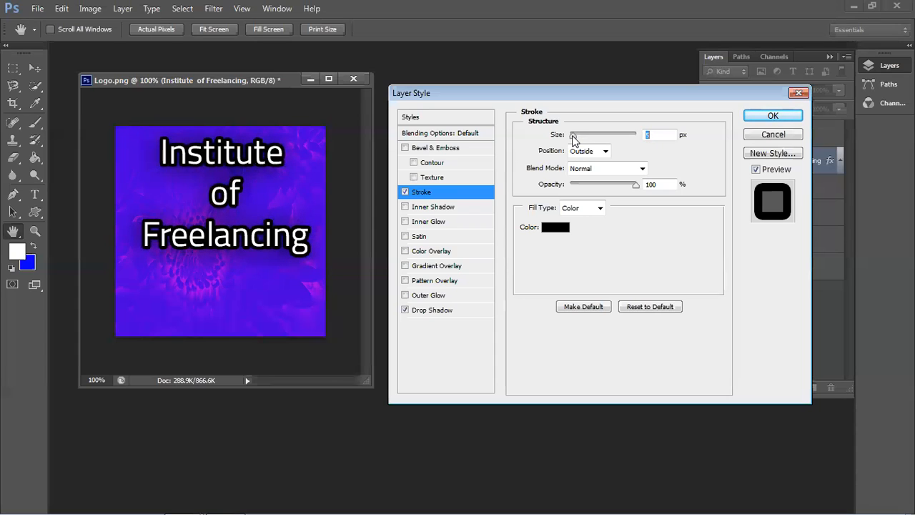
left_click_drag(573, 140, 572, 140)
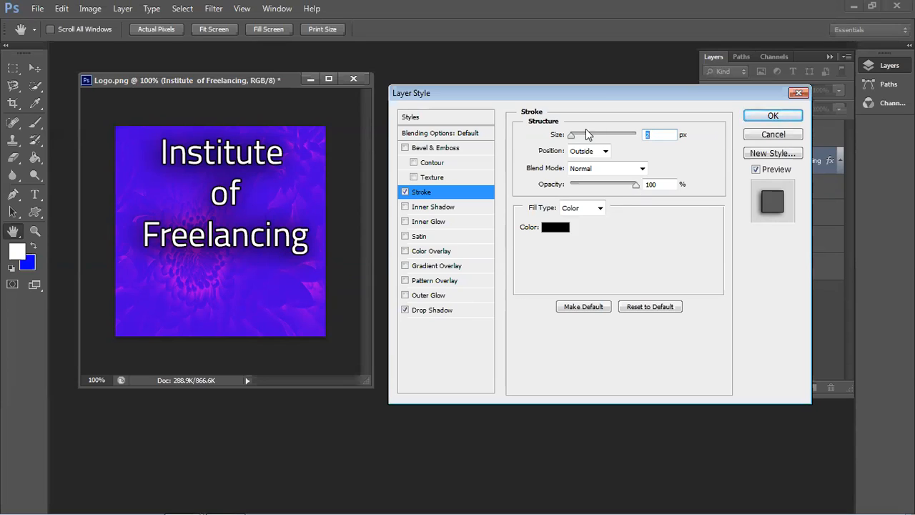
left_click_drag(573, 135, 577, 136)
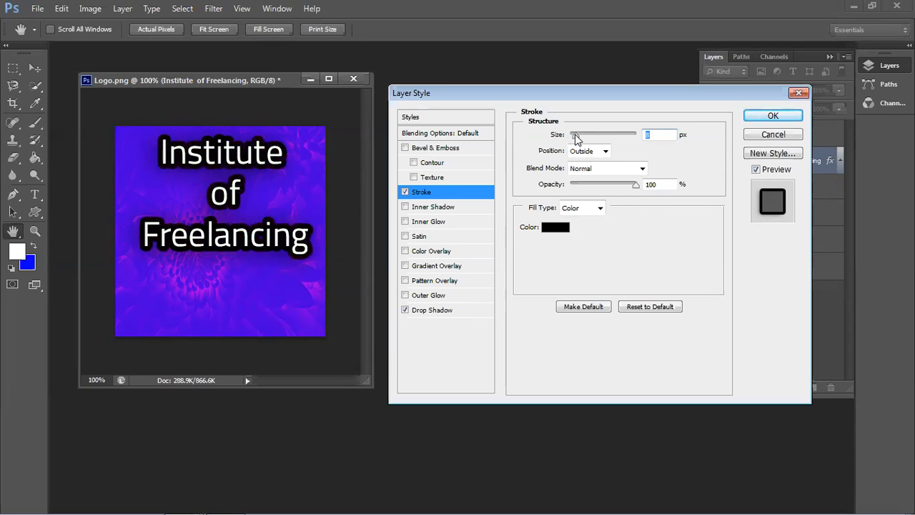
left_click_drag(635, 185, 582, 187)
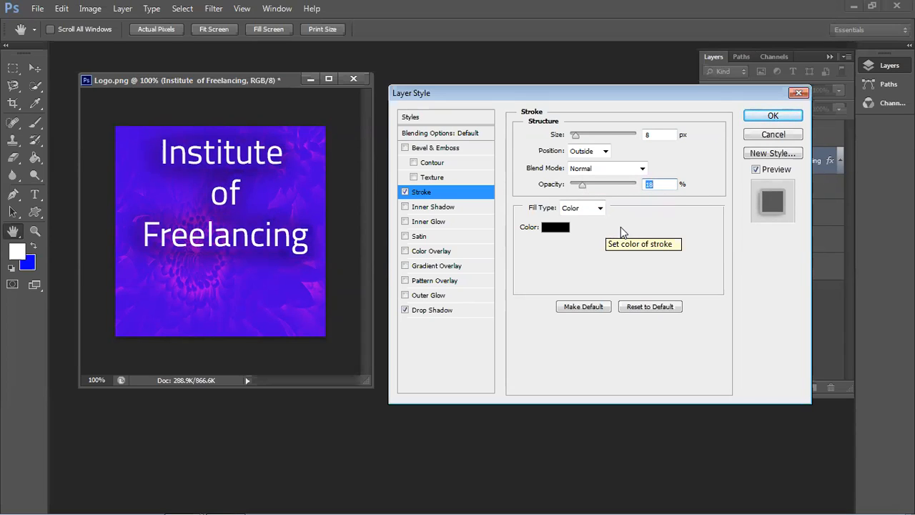
left_click(405, 191)
- Add Bevel & Emboss to the text, trying its Texture option and enabling Contour instead
left_click(413, 177)
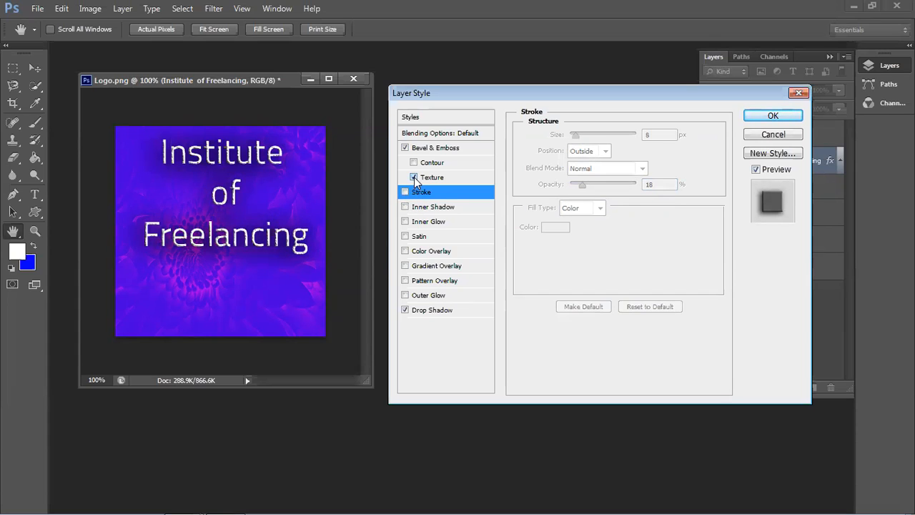
left_click(414, 178)
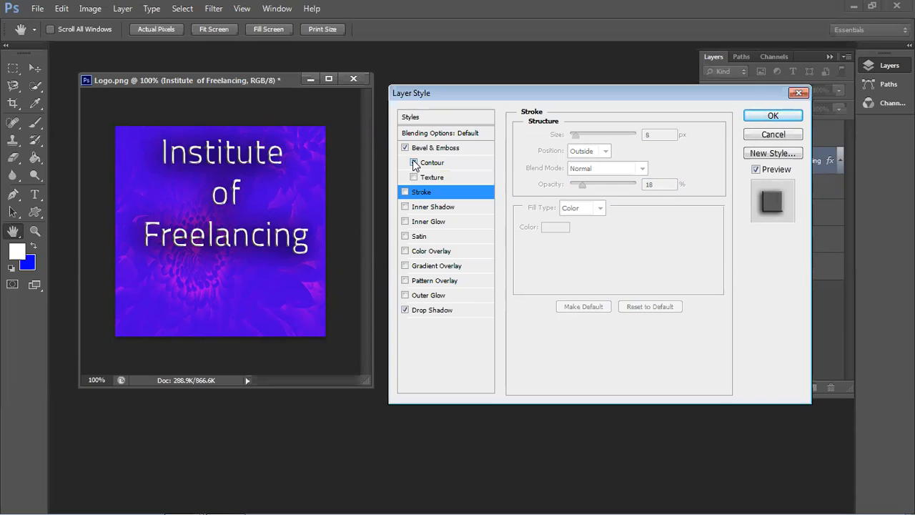
left_click(414, 163)
left_click(424, 147)
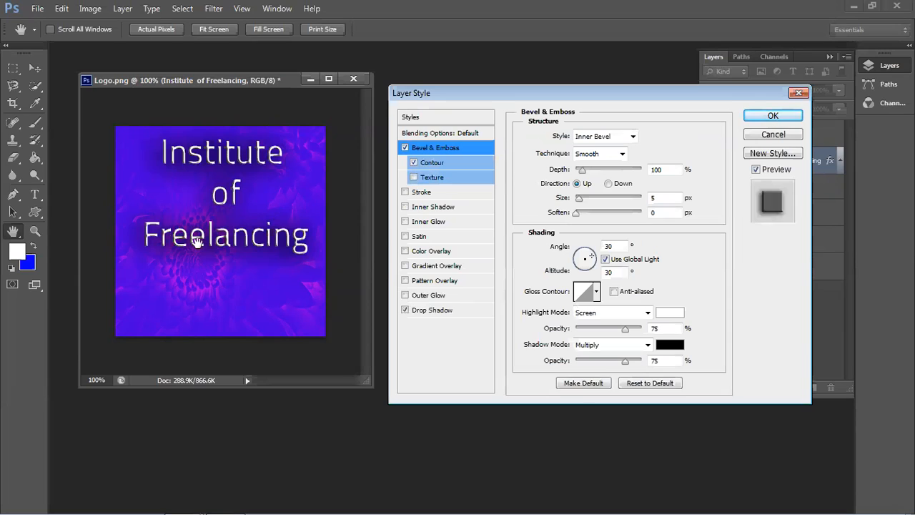
- Set the text's bevel to Outer Bevel with size 16 px and soften 1 px, and apply the layer style
left_click(619, 136)
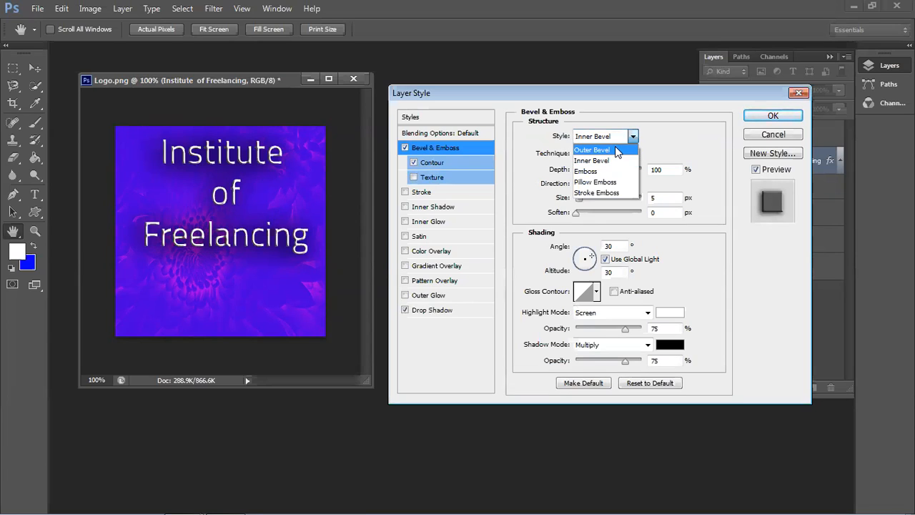
left_click(616, 150)
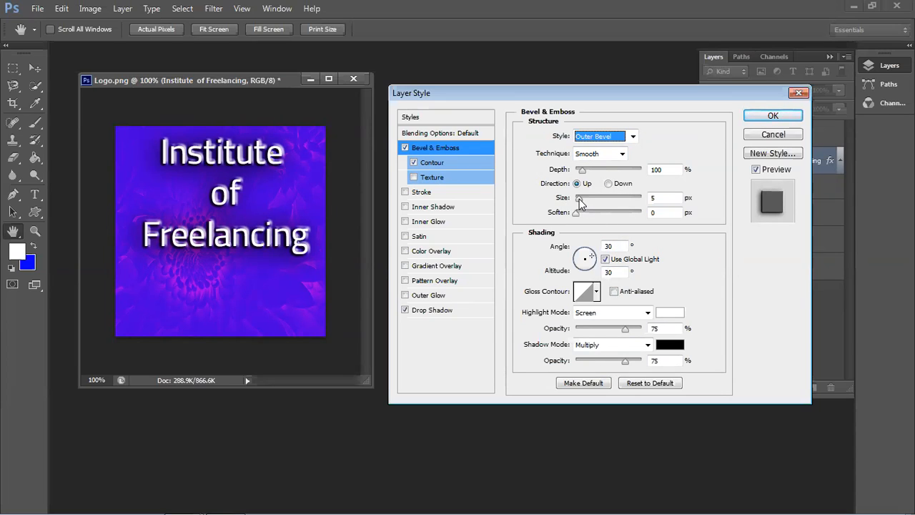
left_click_drag(579, 199, 582, 199)
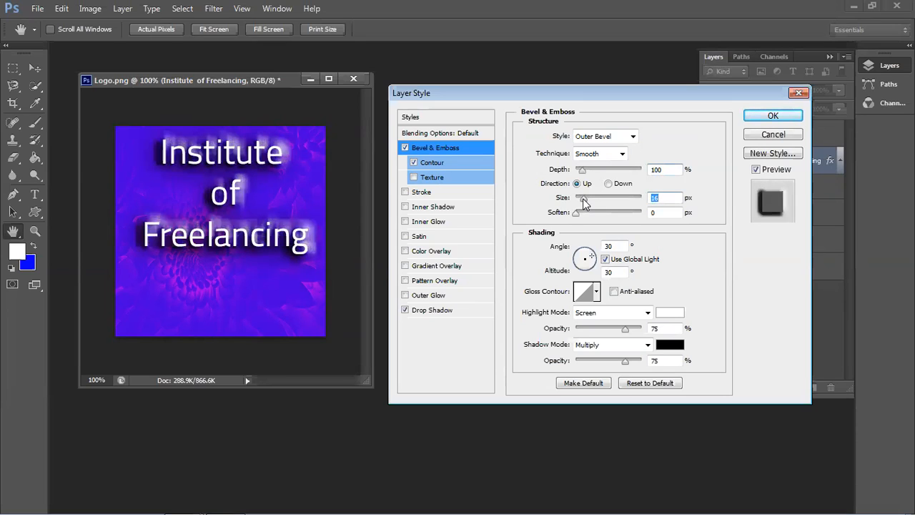
mouse_move(574, 213)
left_mouse_down()
mouse_move(605, 214)
mouse_move(579, 214)
left_mouse_up()
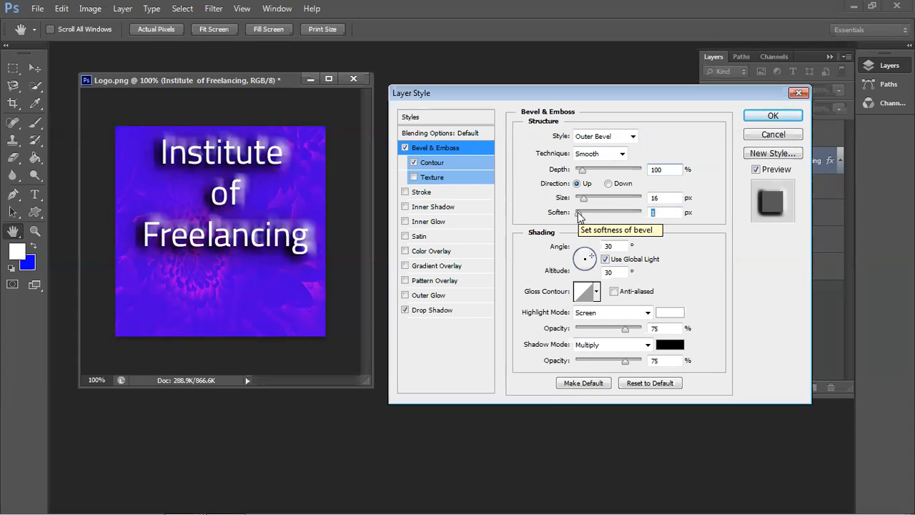
left_click(760, 115)
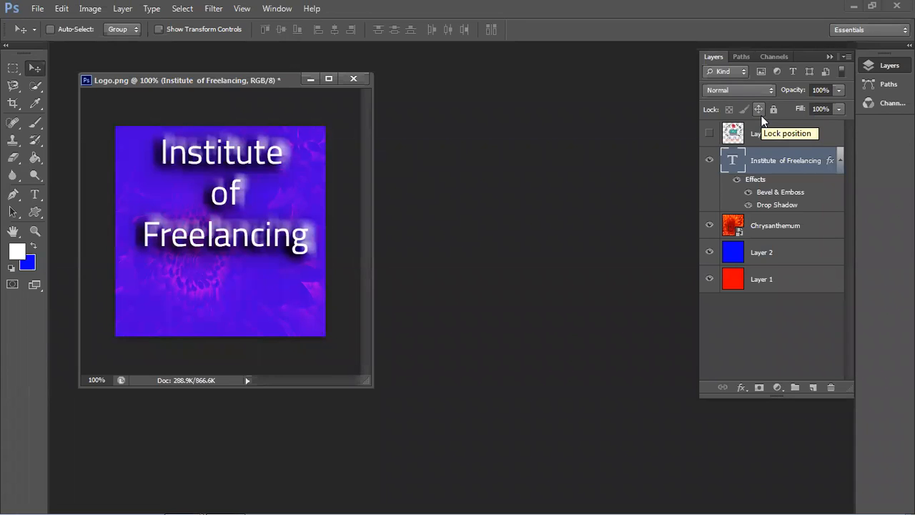
- Move the styled text down to about the middle of the image
left_click_drag(251, 253, 252, 277)
- Try the Hue blend mode on the Chrysanthemum layer, then set it to Luminosity
left_click(786, 255)
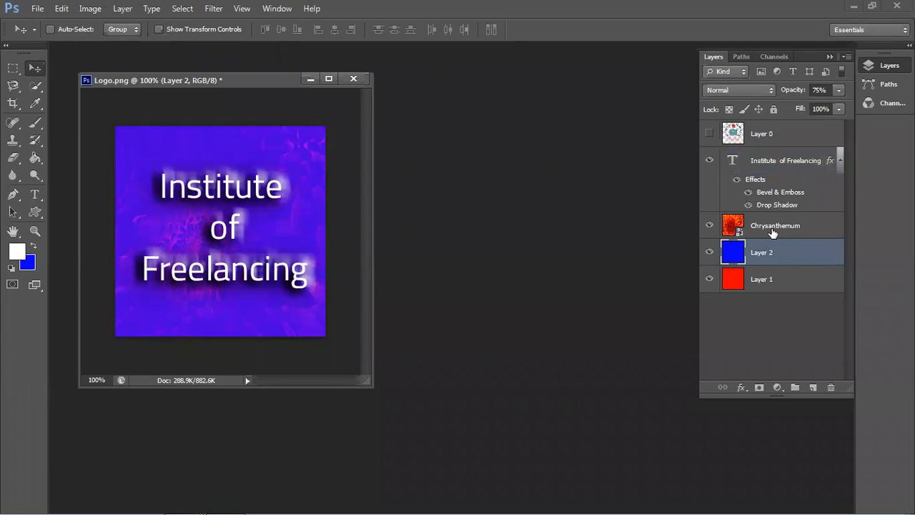
left_click(772, 230)
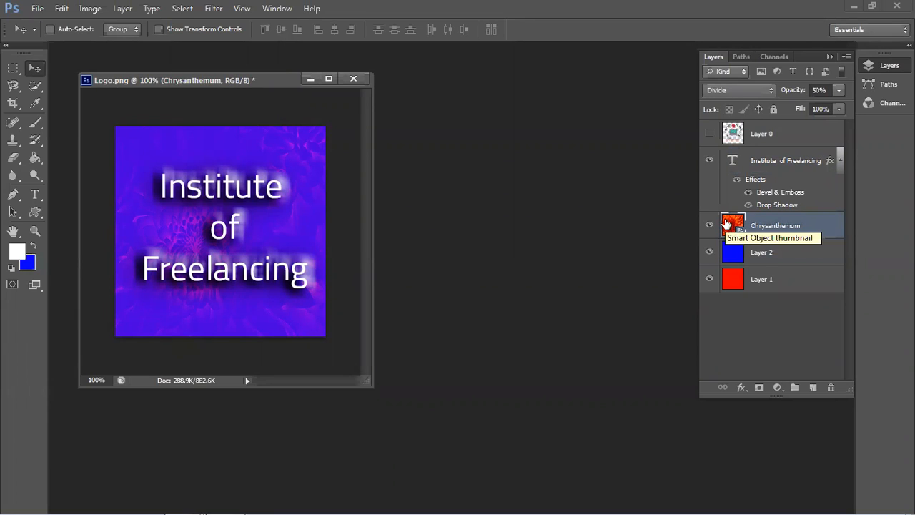
left_click(741, 90)
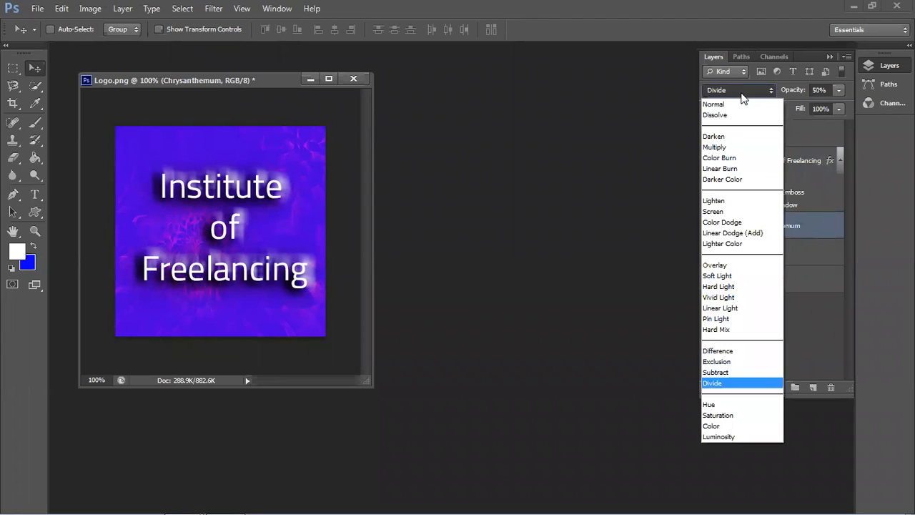
left_click(733, 403)
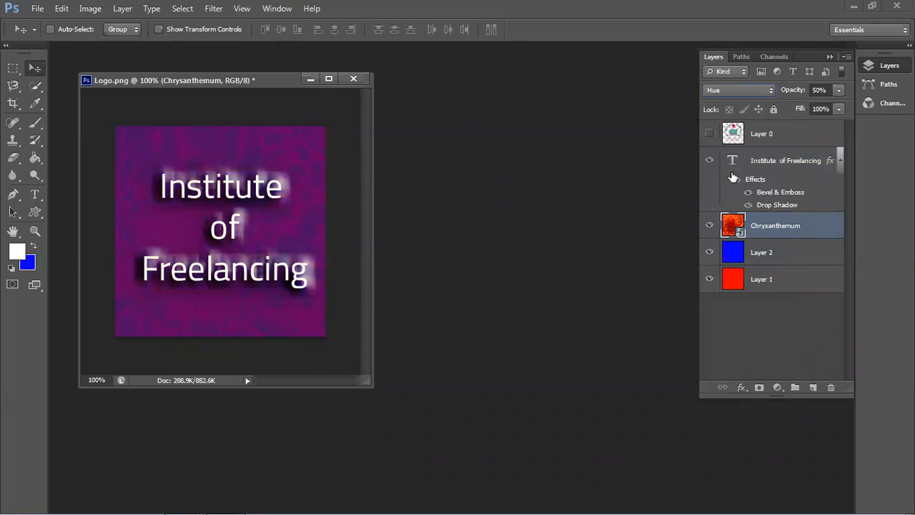
left_click(740, 89)
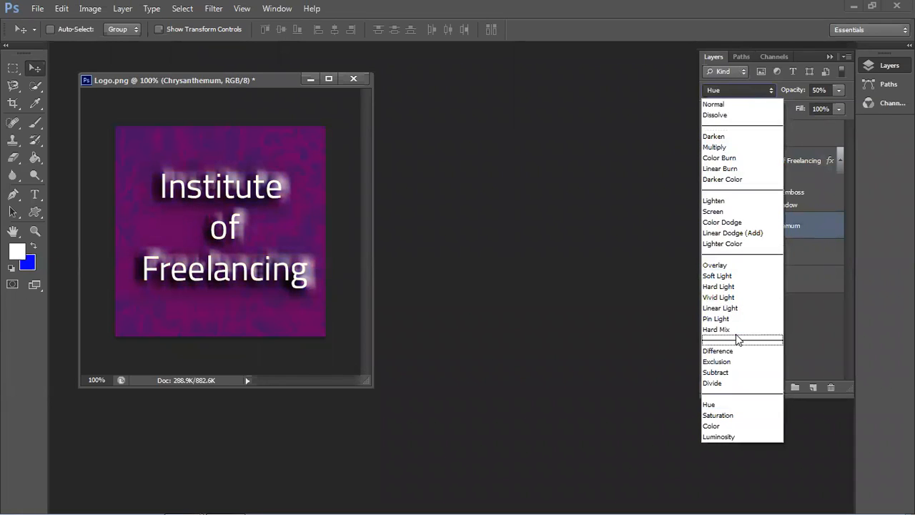
left_click(722, 434)
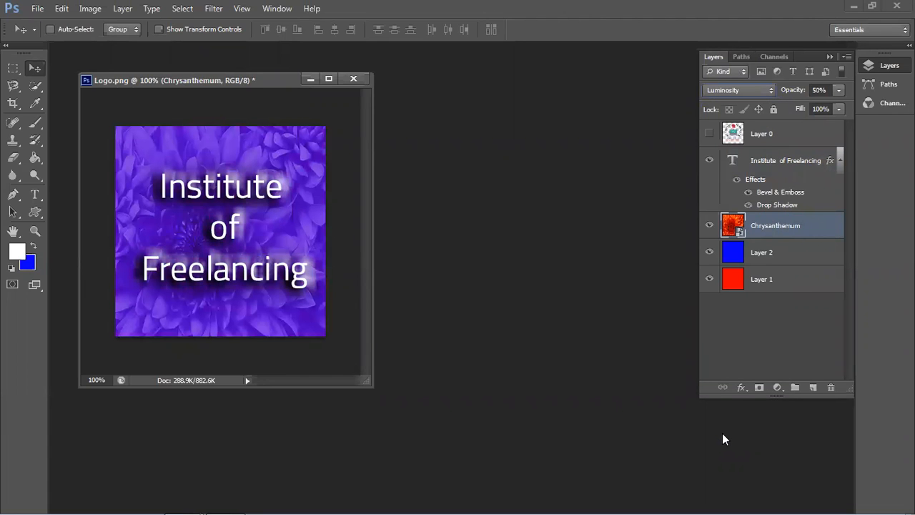